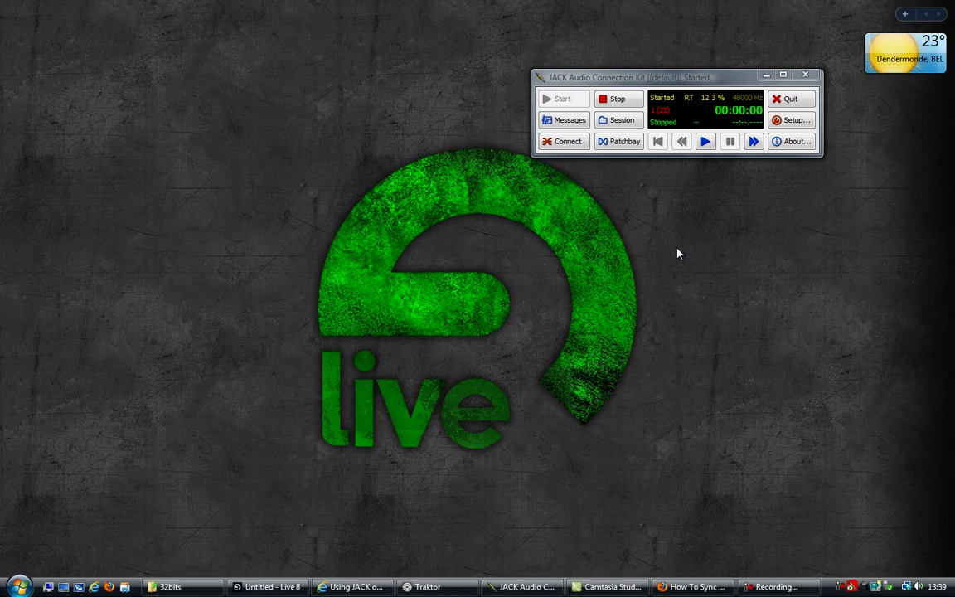
# Open the JACK server setup and close it without changing anything
pyautogui.click(684, 84)
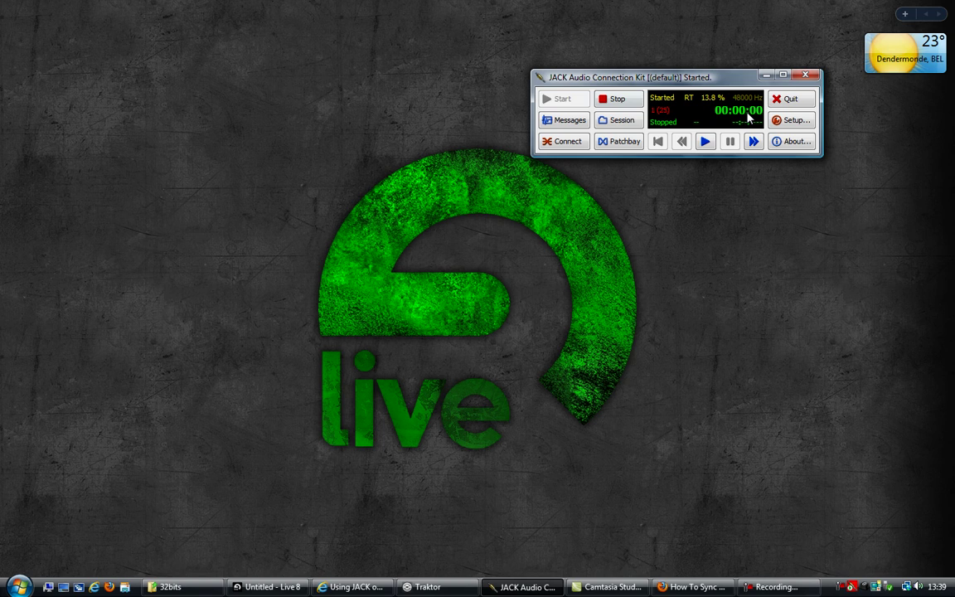
pyautogui.click(792, 120)
pyautogui.moveTo(713, 15); pyautogui.dragTo(517, 114)
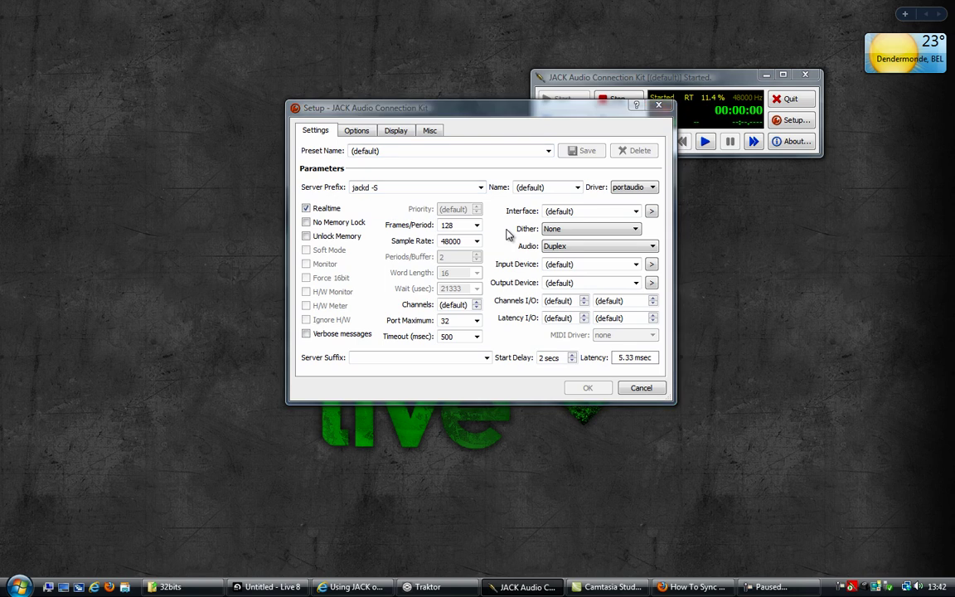
pyautogui.click(509, 234)
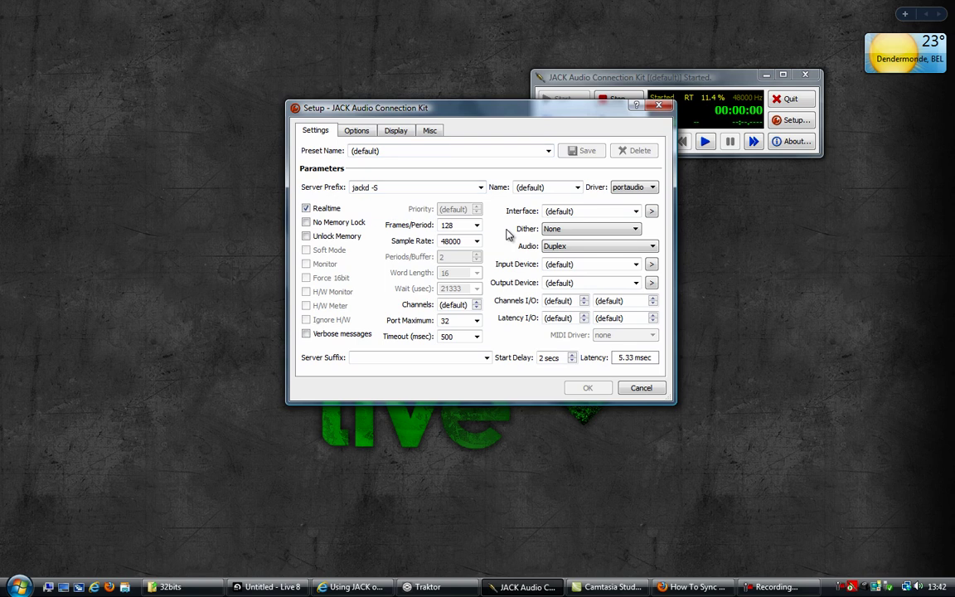
pyautogui.click(641, 388)
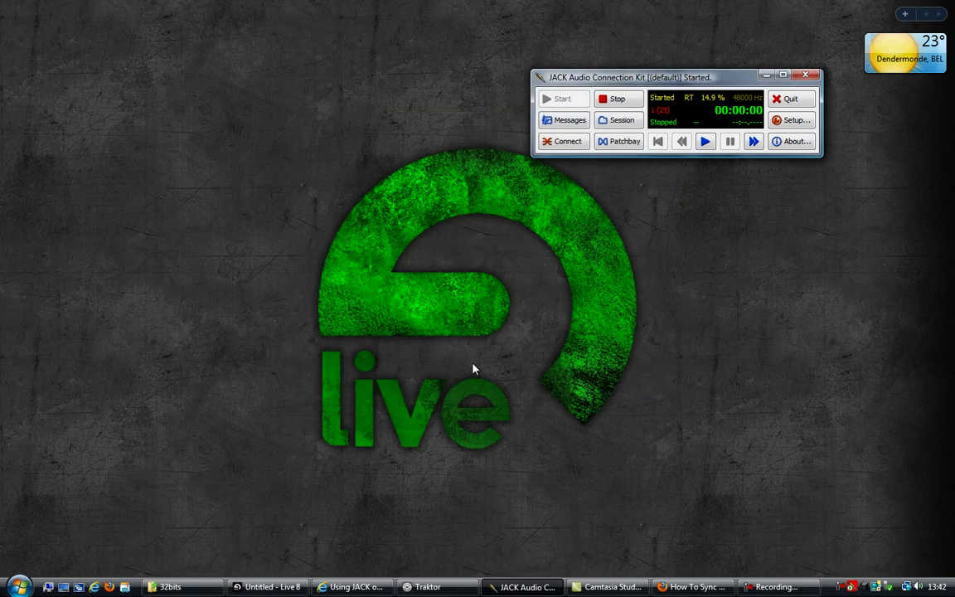
# Set the Live 8.2.1 shortcut to always run as administrator
pyautogui.click(20, 586)
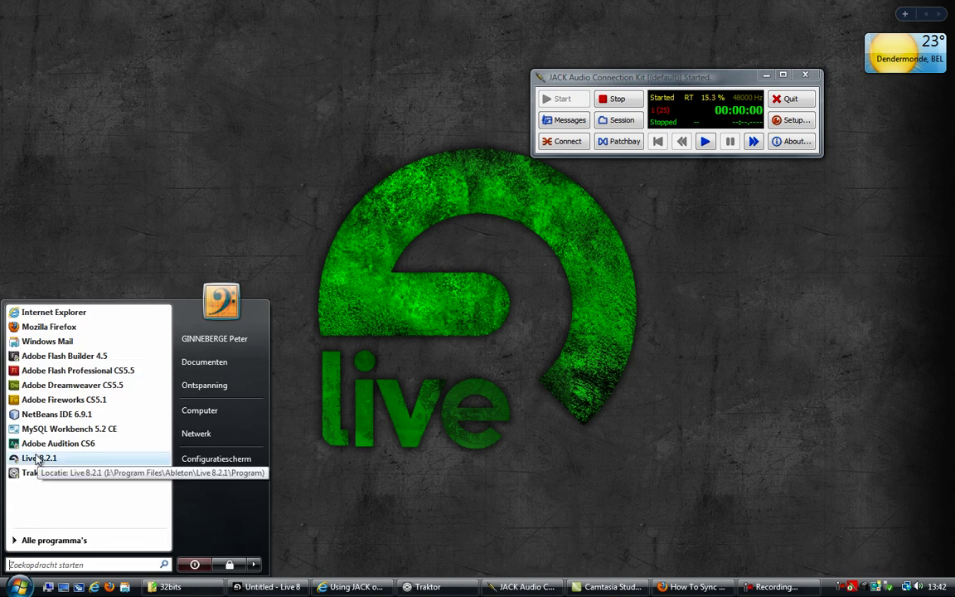
pyautogui.rightClick(37, 458)
pyautogui.click(60, 446)
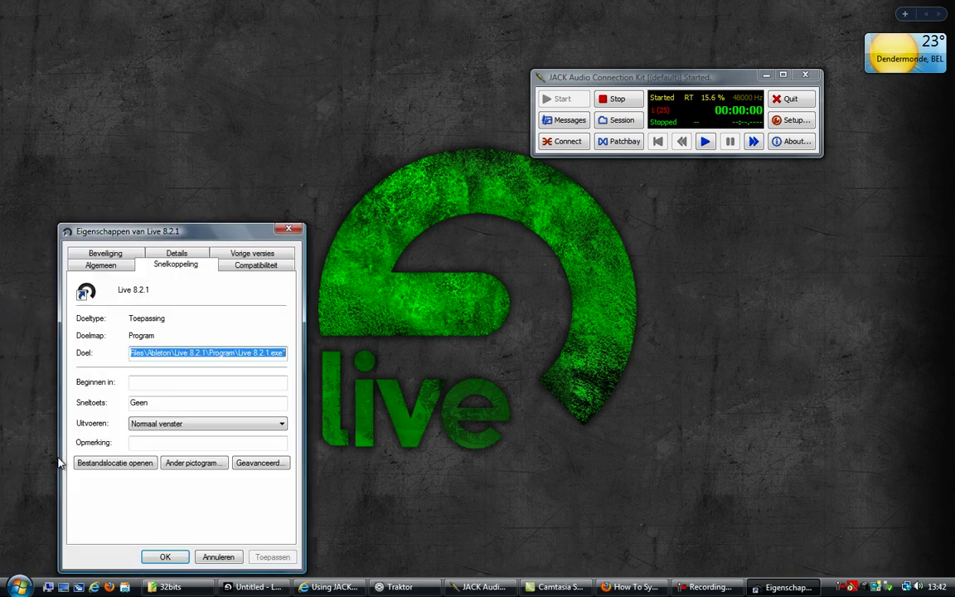
pyautogui.moveTo(144, 238); pyautogui.dragTo(311, 156)
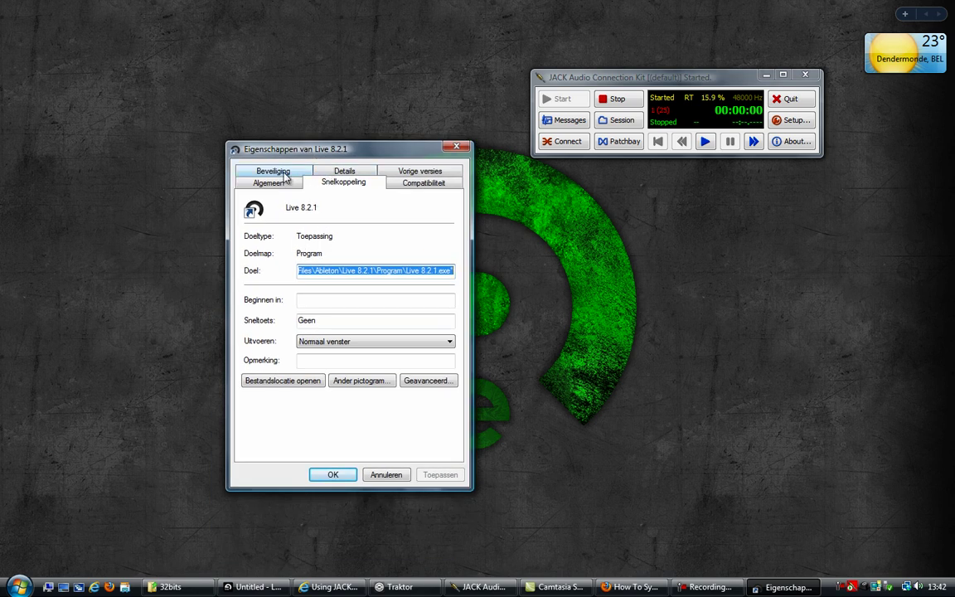
pyautogui.click(272, 172)
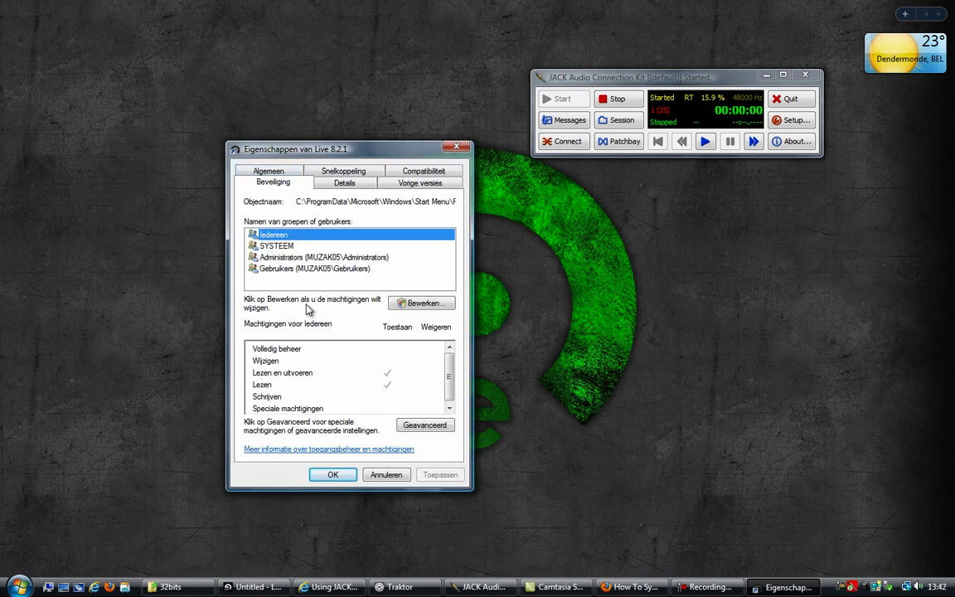
pyautogui.click(406, 168)
pyautogui.click(268, 412)
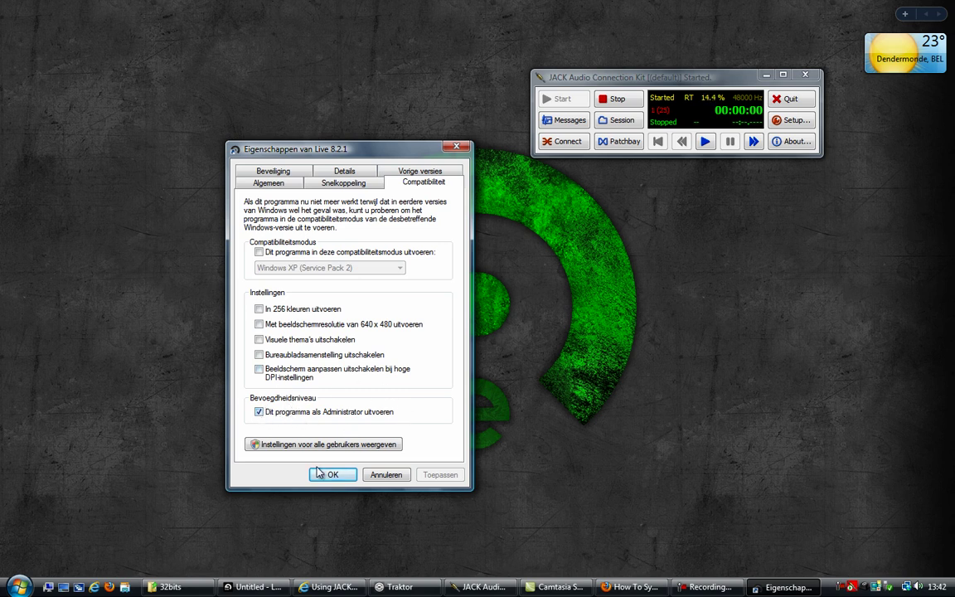
pyautogui.press('Return')
# Set the Traktor 2 shortcut to always run as administrator
pyautogui.press('super')
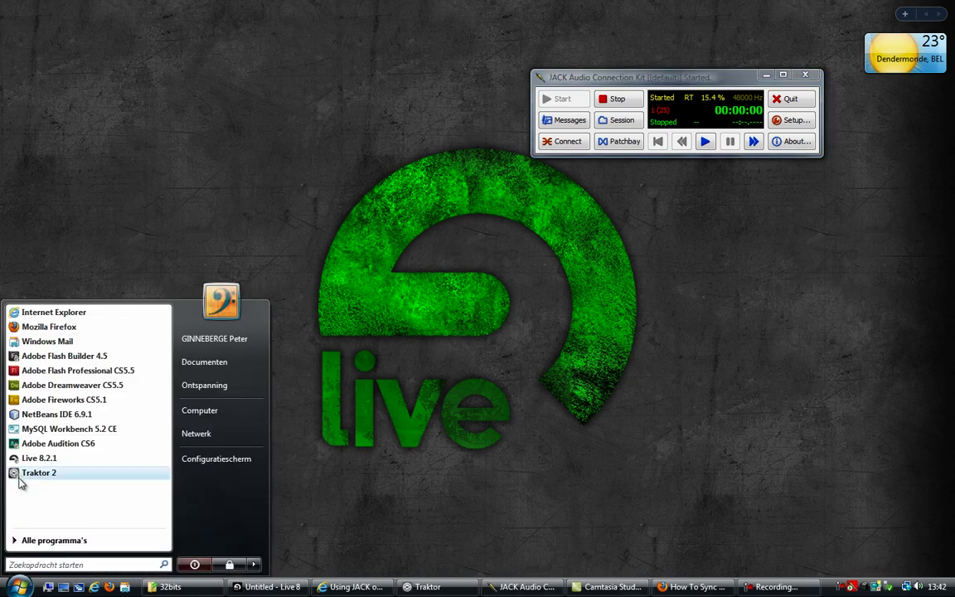
pyautogui.rightClick(22, 474)
pyautogui.click(41, 463)
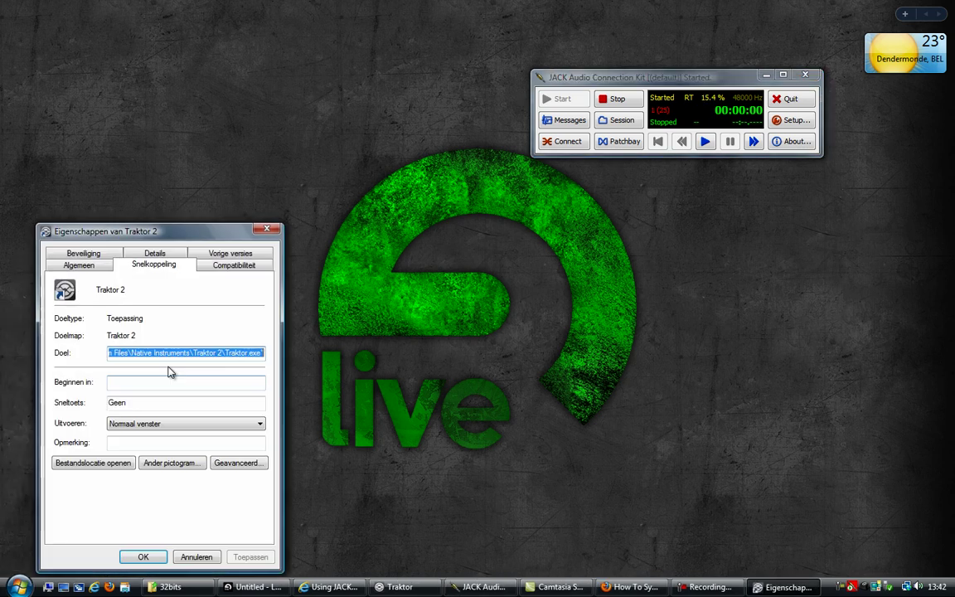
pyautogui.click(207, 265)
pyautogui.moveTo(199, 237); pyautogui.dragTo(319, 100)
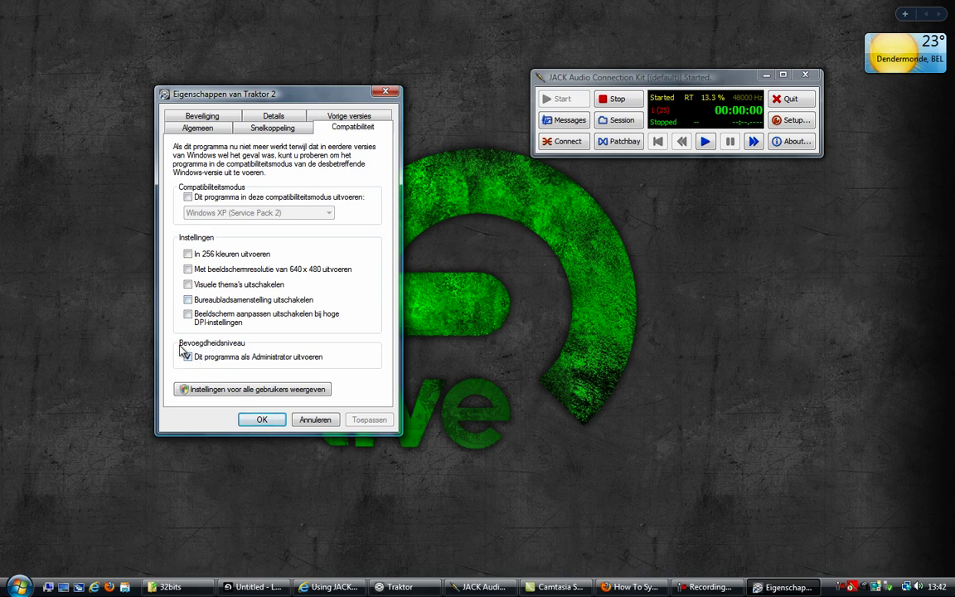
pyautogui.click(259, 420)
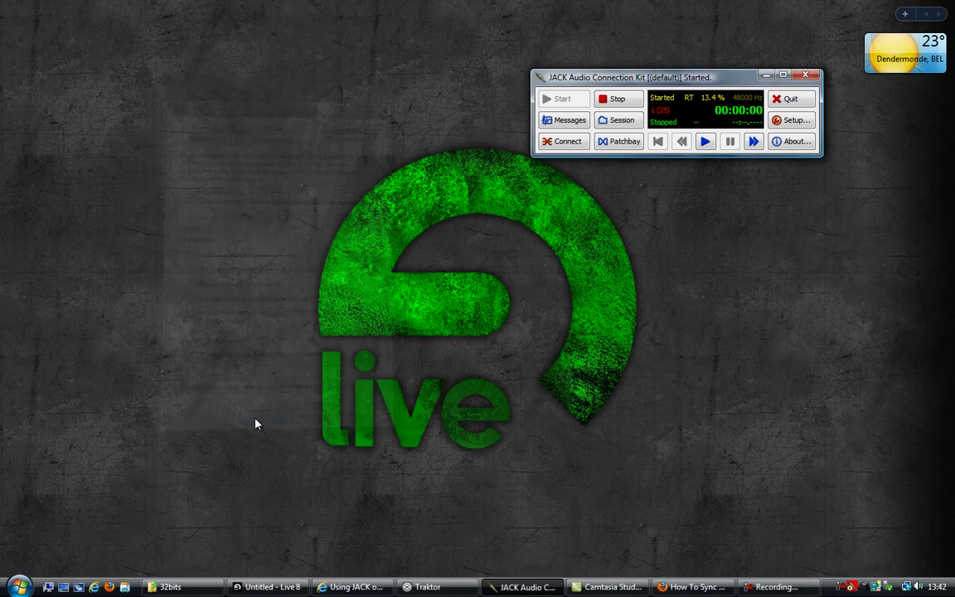
# Confirm Live 8 audio uses ASIO with JackRouter at 48000 Hz and a 128-sample buffer
pyautogui.click(266, 587)
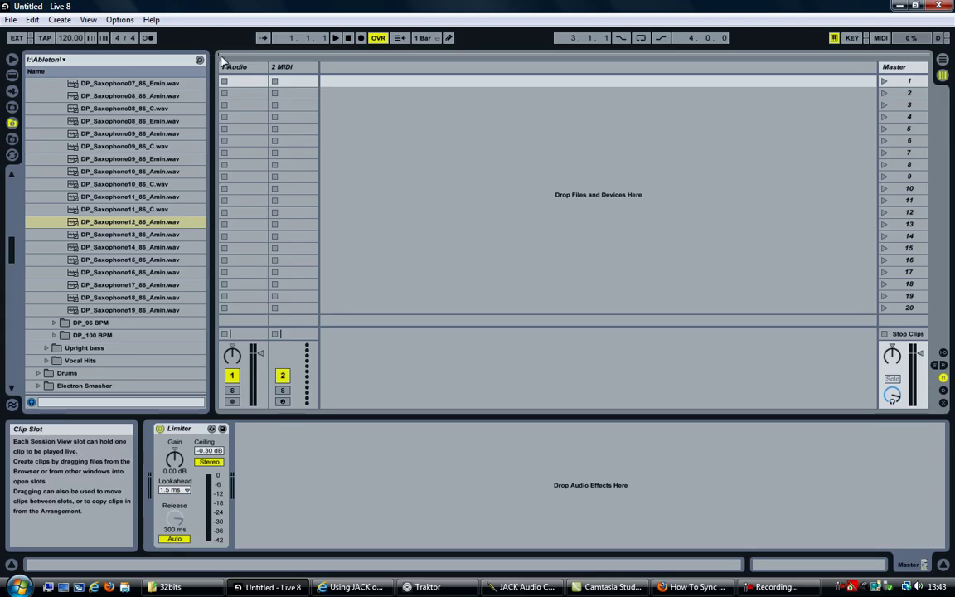
pyautogui.click(120, 19)
pyautogui.click(141, 339)
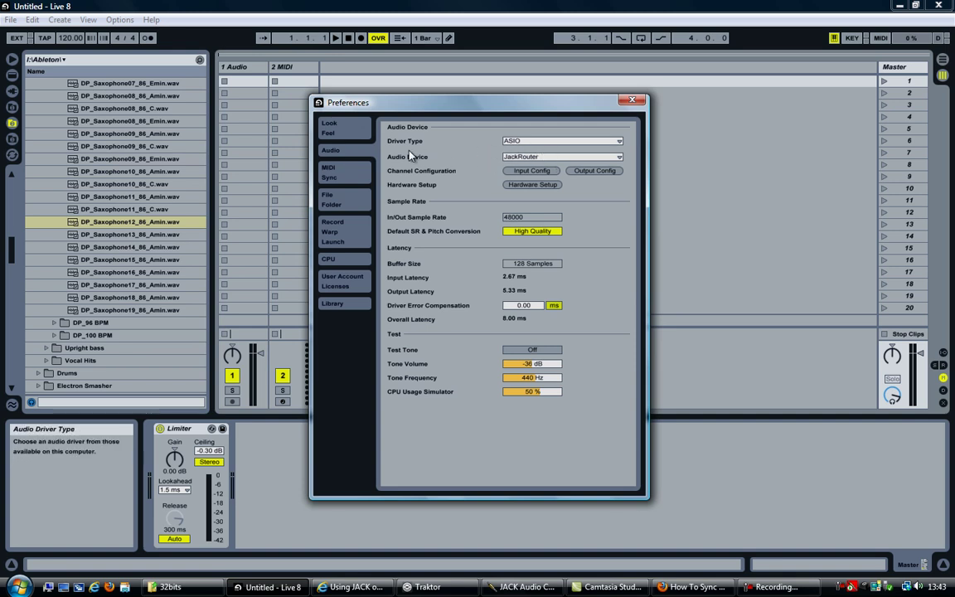
pyautogui.click(632, 99)
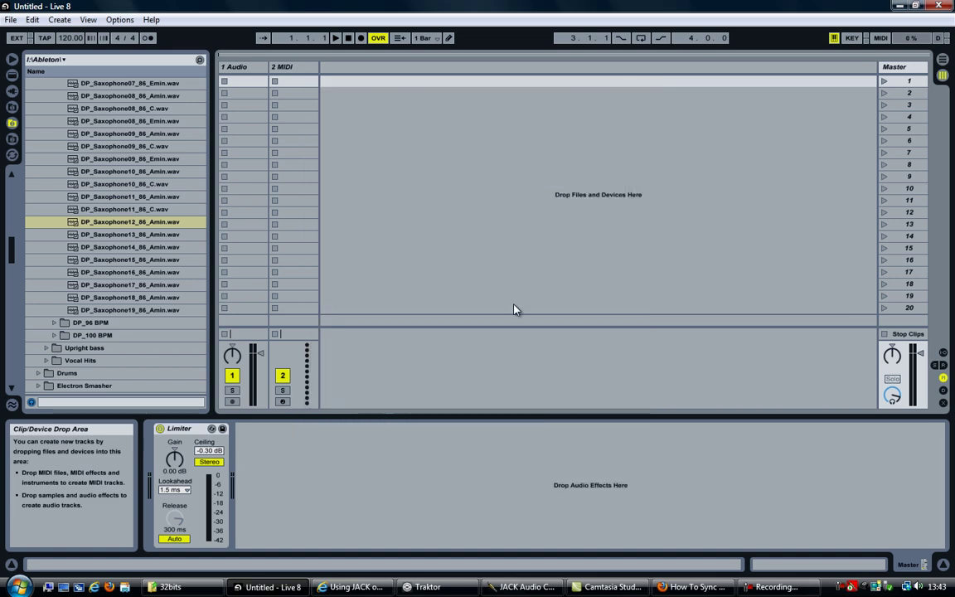
# Set Traktor's Audio Device and Win Built-In soundcard both to JackRouter (ASIO)
pyautogui.click(427, 587)
pyautogui.click(148, 55)
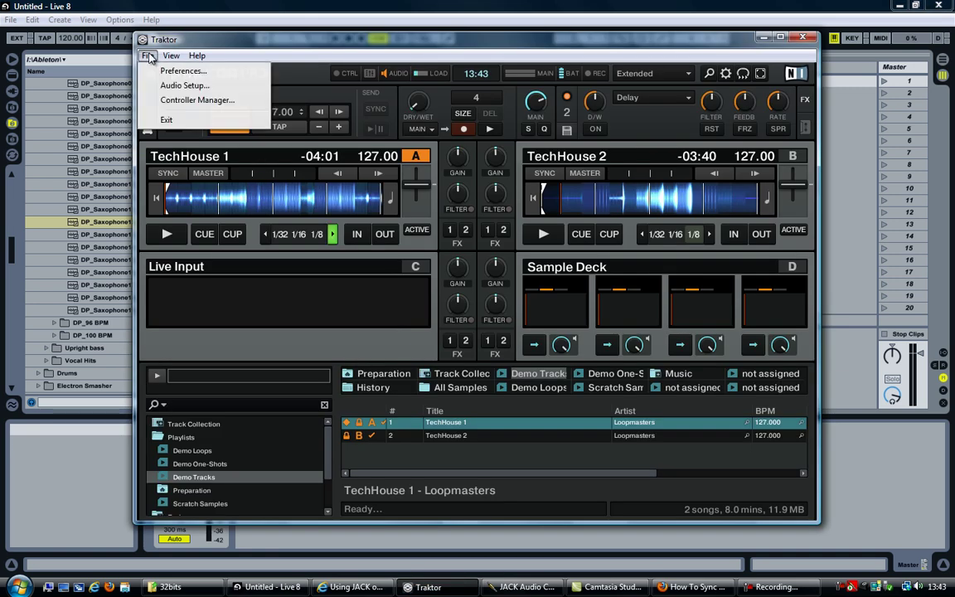
pyautogui.click(145, 80)
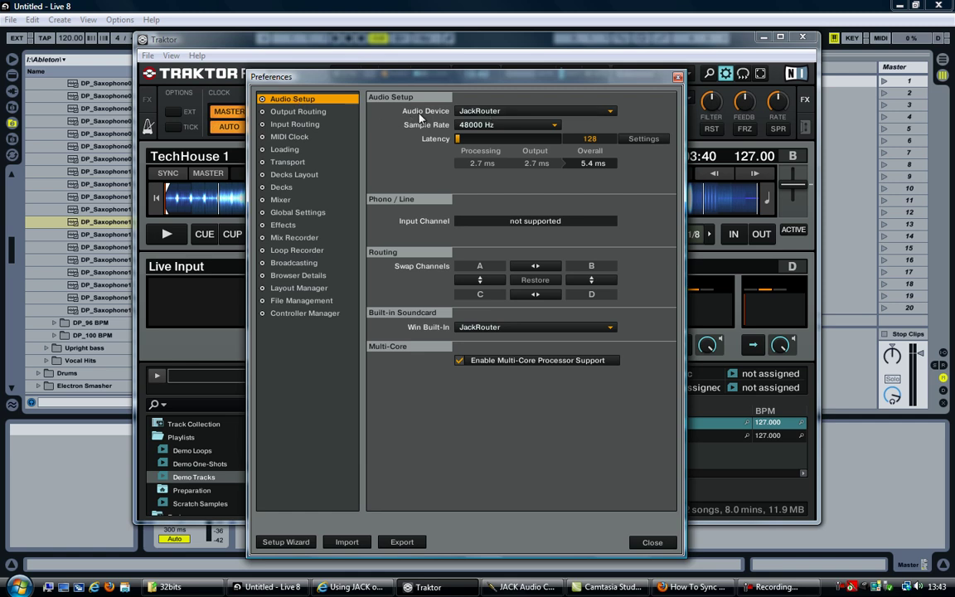
pyautogui.click(469, 113)
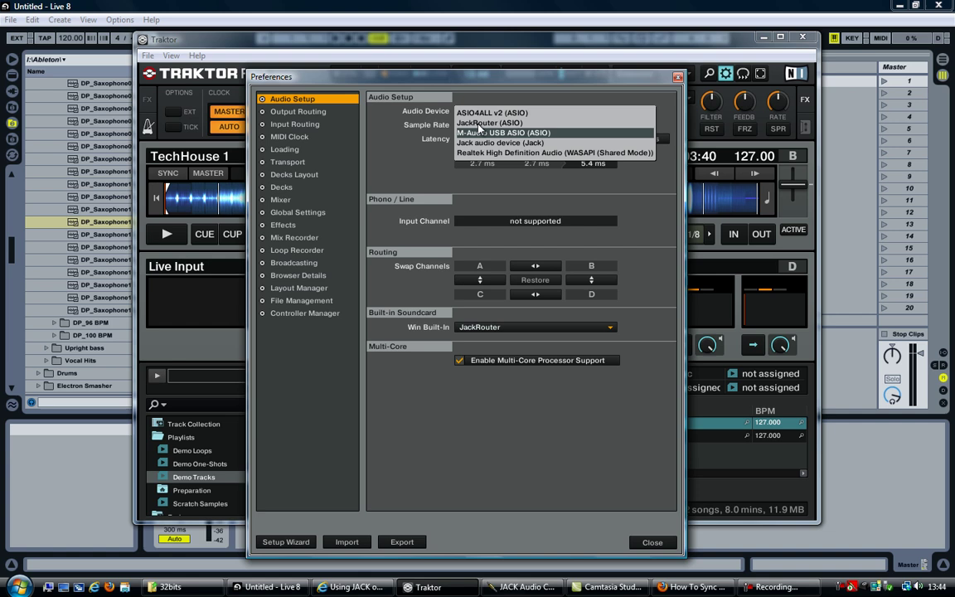
pyautogui.click(485, 123)
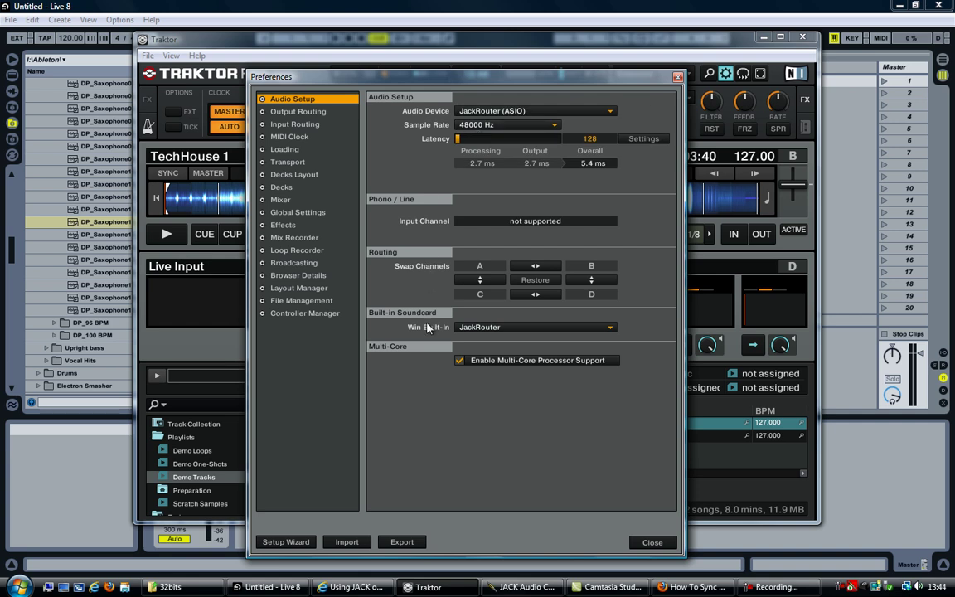
pyautogui.click(463, 328)
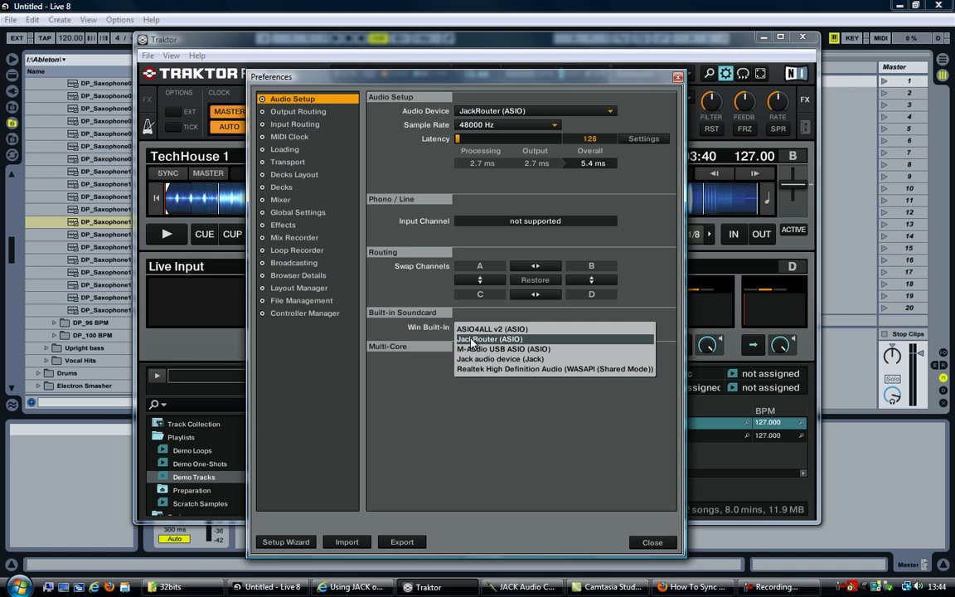
pyautogui.click(471, 340)
pyautogui.click(651, 542)
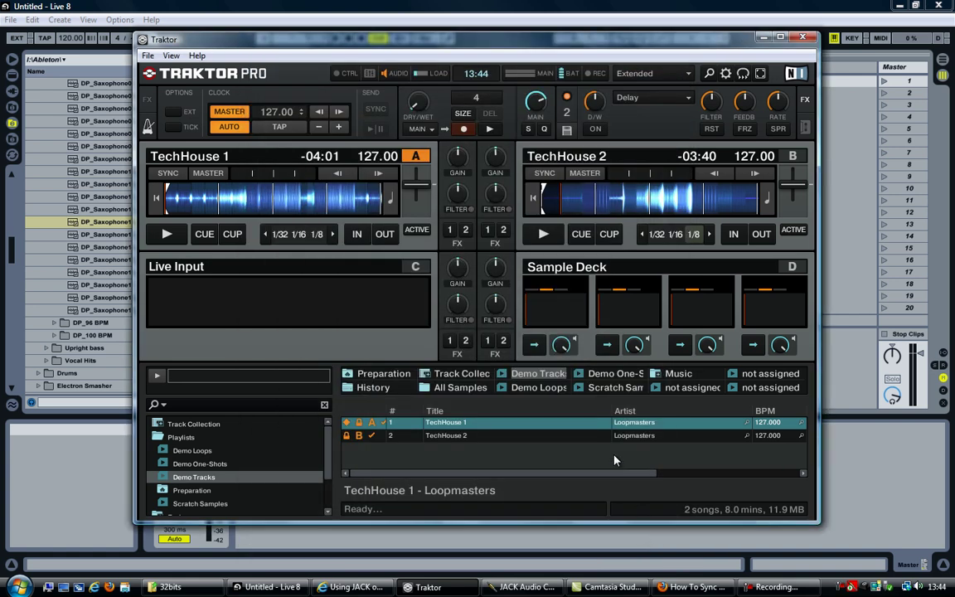
# Open JACK's connections window and expand Live 8.2.1's output ports
pyautogui.click(522, 587)
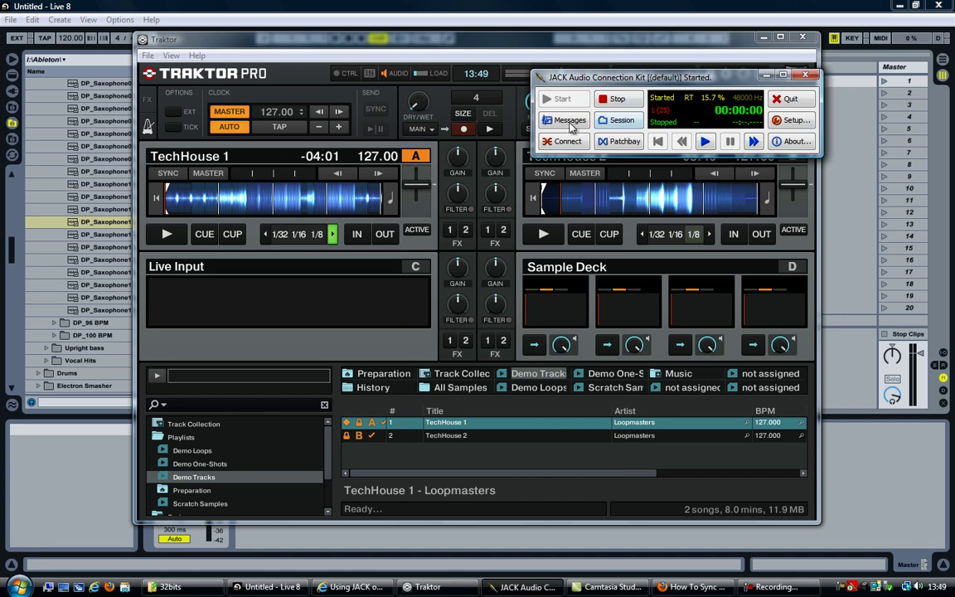
pyautogui.click(561, 141)
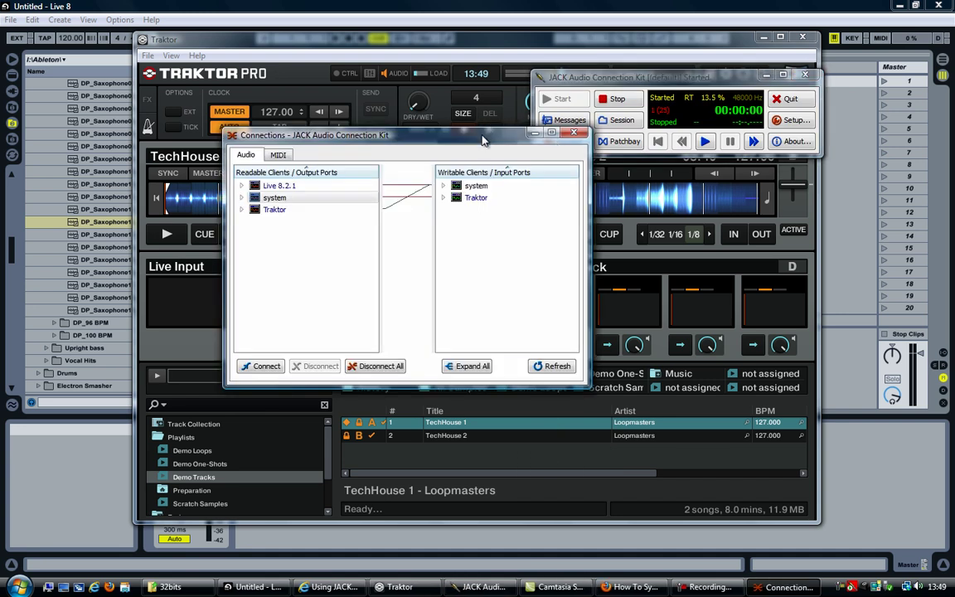
pyautogui.moveTo(485, 137); pyautogui.dragTo(439, 132)
pyautogui.click(241, 182)
pyautogui.click(230, 205)
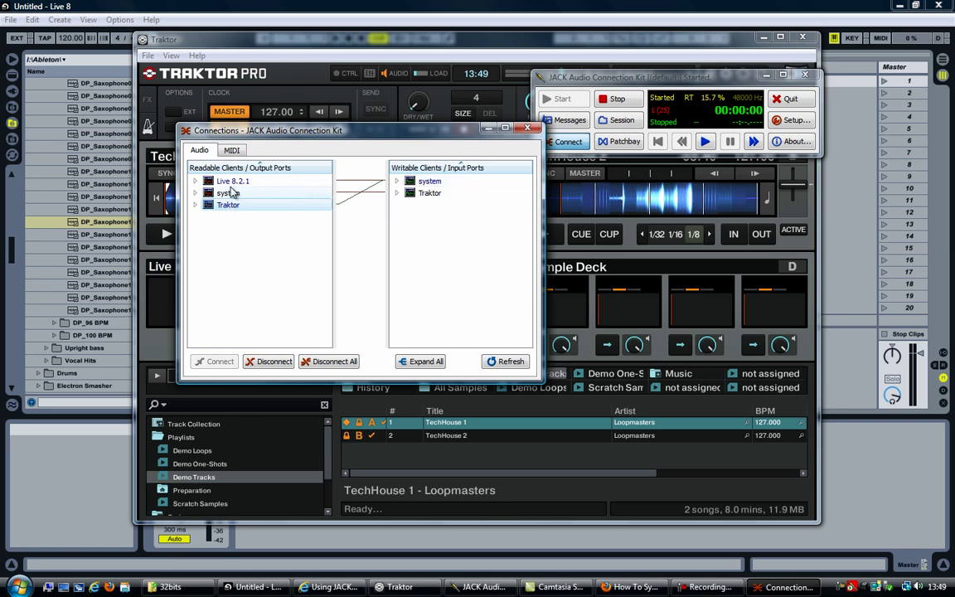
pyautogui.click(194, 180)
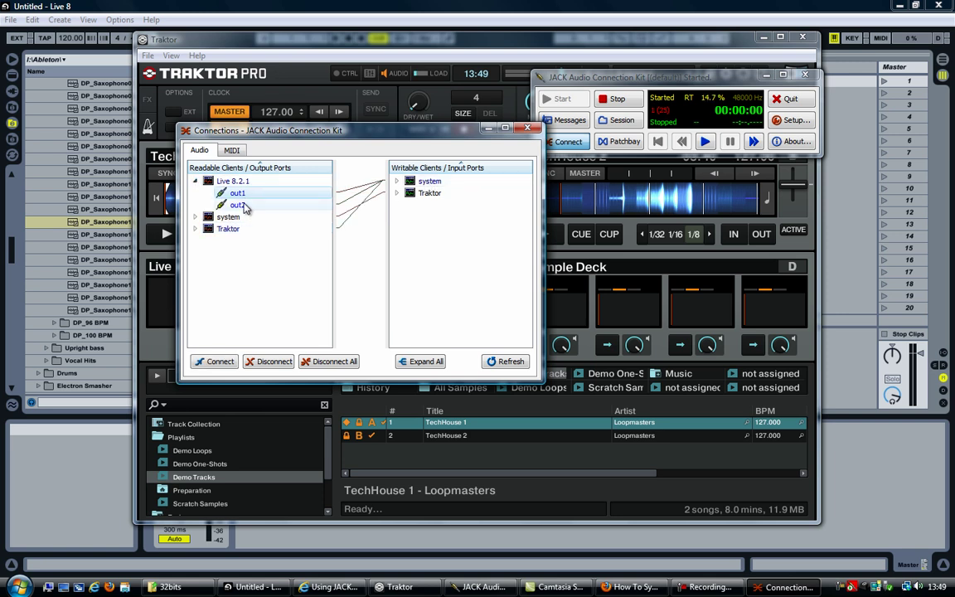
pyautogui.click(245, 205)
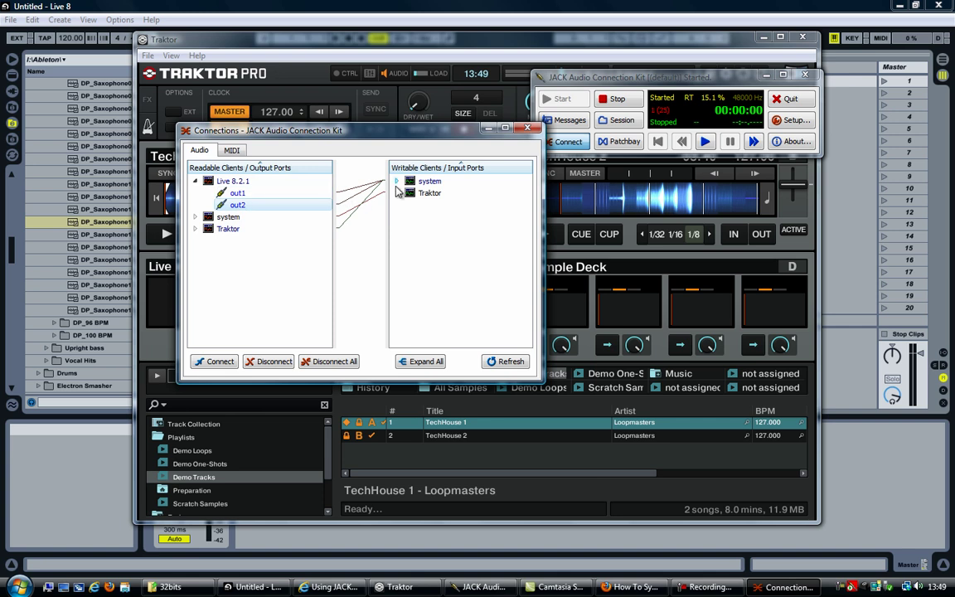
# Expand system playback and Traktor ports, checking out1/out2 feeding playback_1 and playback_2
pyautogui.click(396, 181)
pyautogui.click(444, 193)
pyautogui.keyDown('shift'); pyautogui.click(437, 207); pyautogui.keyUp('shift')
pyautogui.click(437, 208)
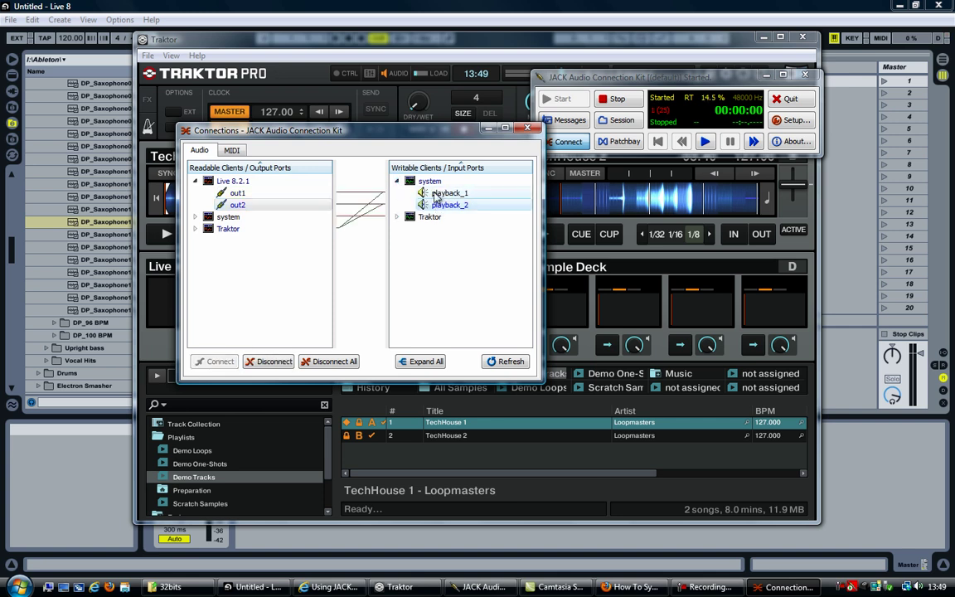
pyautogui.click(195, 228)
pyautogui.click(238, 252)
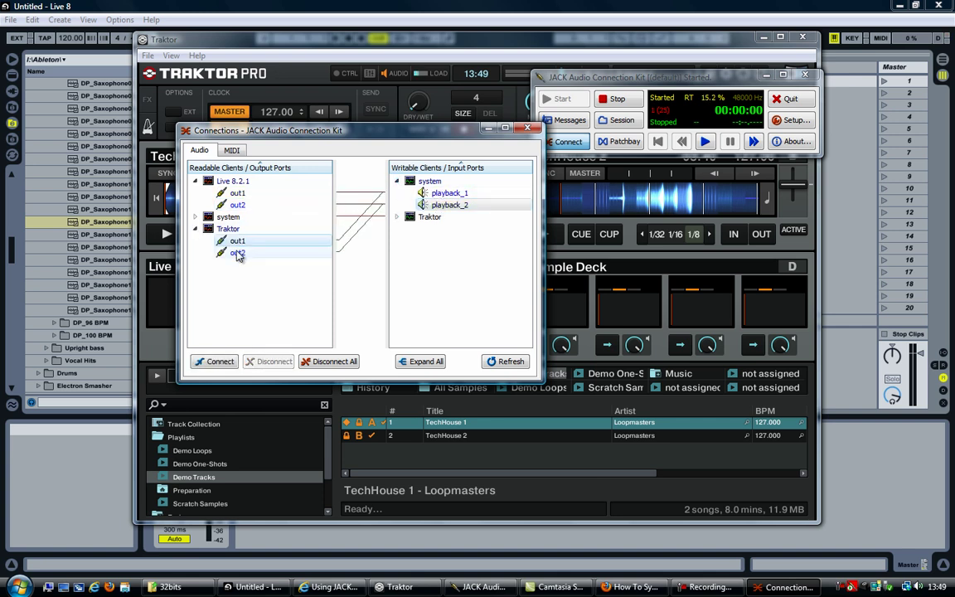
pyautogui.click(234, 181)
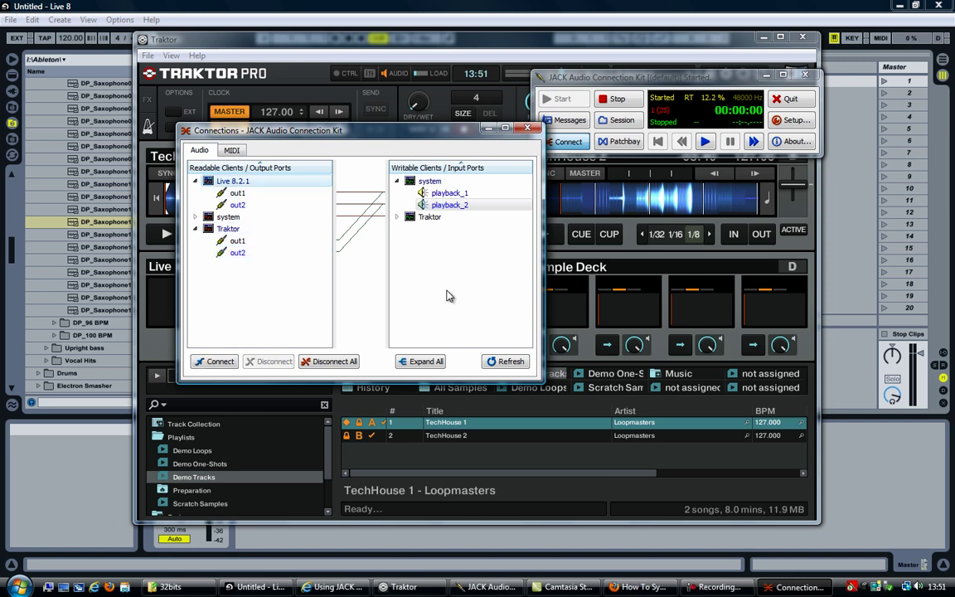
pyautogui.click(227, 216)
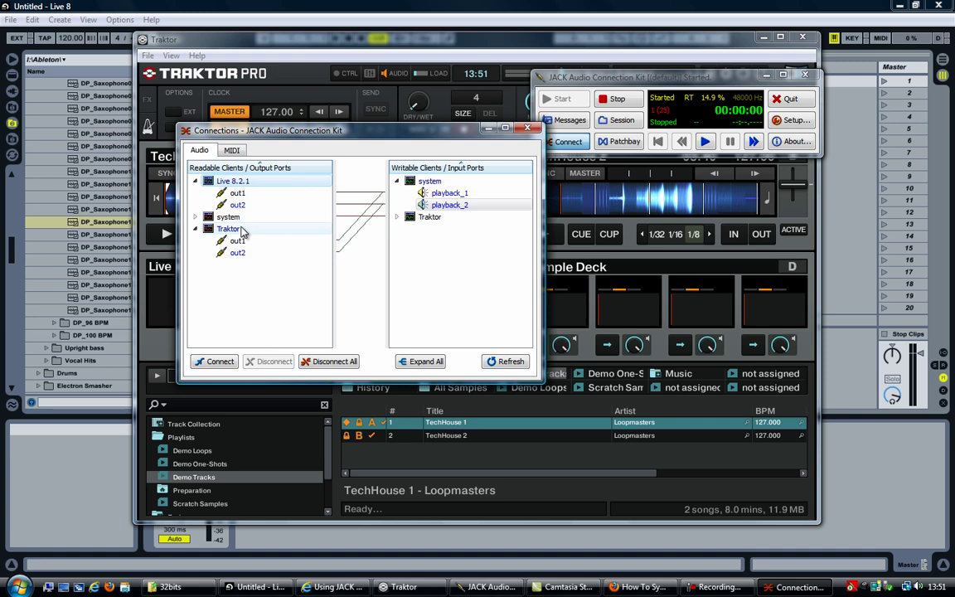
pyautogui.click(229, 229)
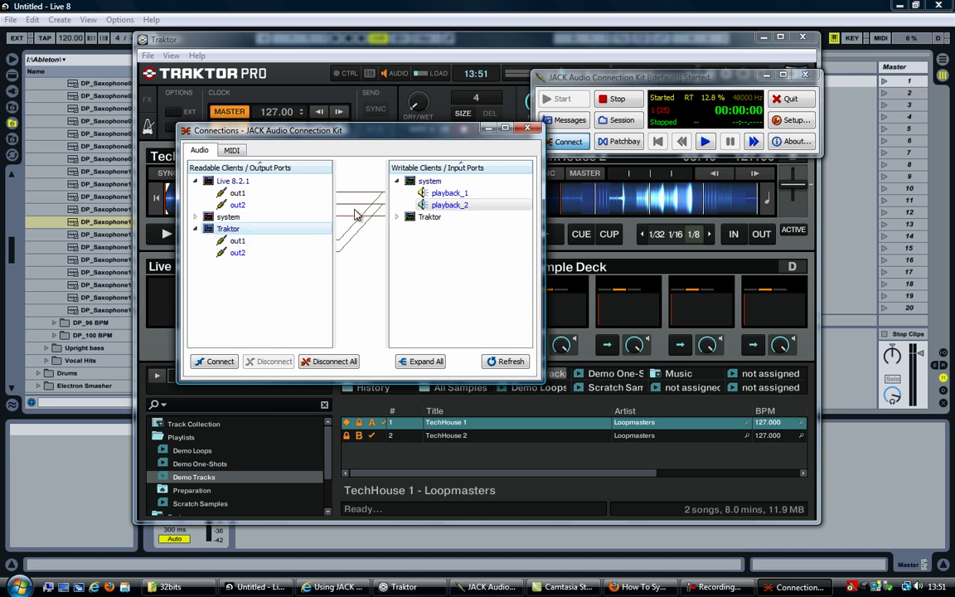
pyautogui.click(469, 205)
# Enable 1/2 (stereo) and 3/4 (stereo) in Live's Input Config and close Preferences
pyautogui.click(119, 20)
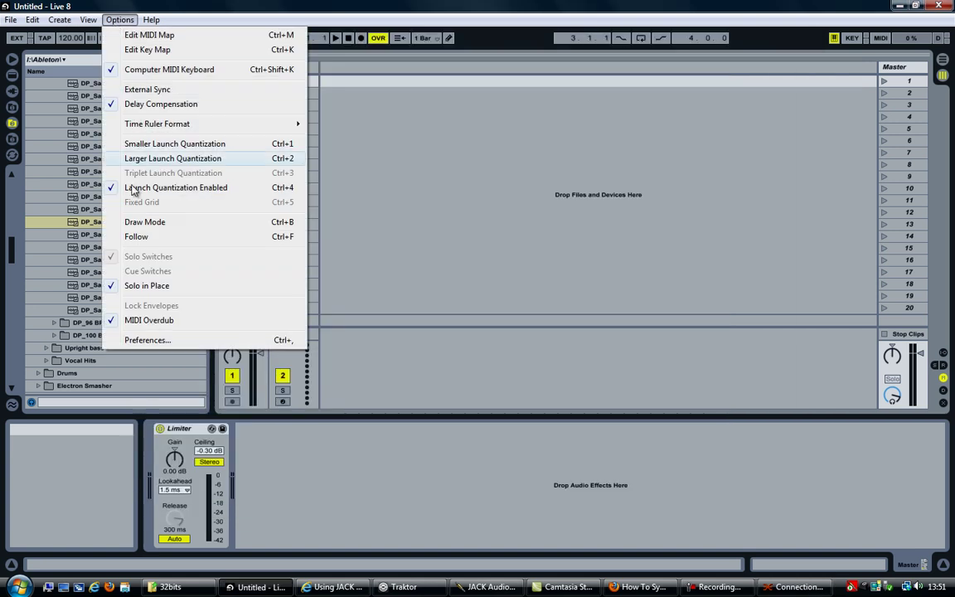
pyautogui.click(146, 341)
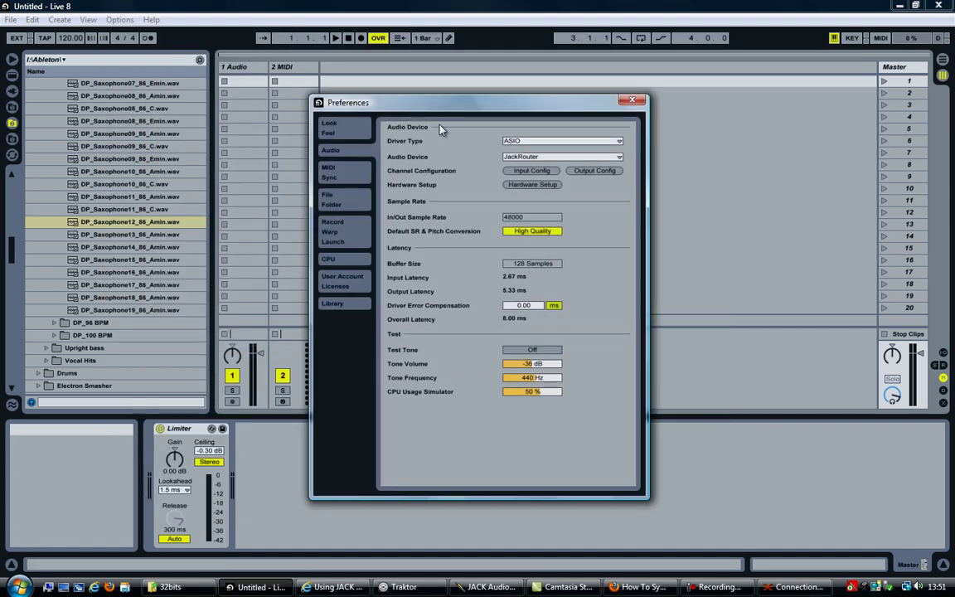
pyautogui.click(530, 171)
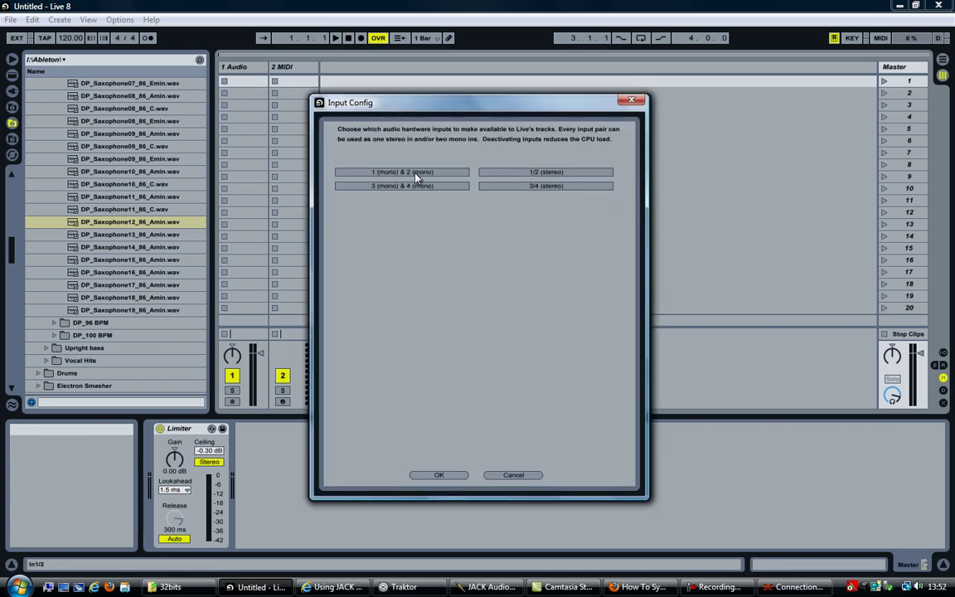
pyautogui.click(508, 173)
pyautogui.click(510, 186)
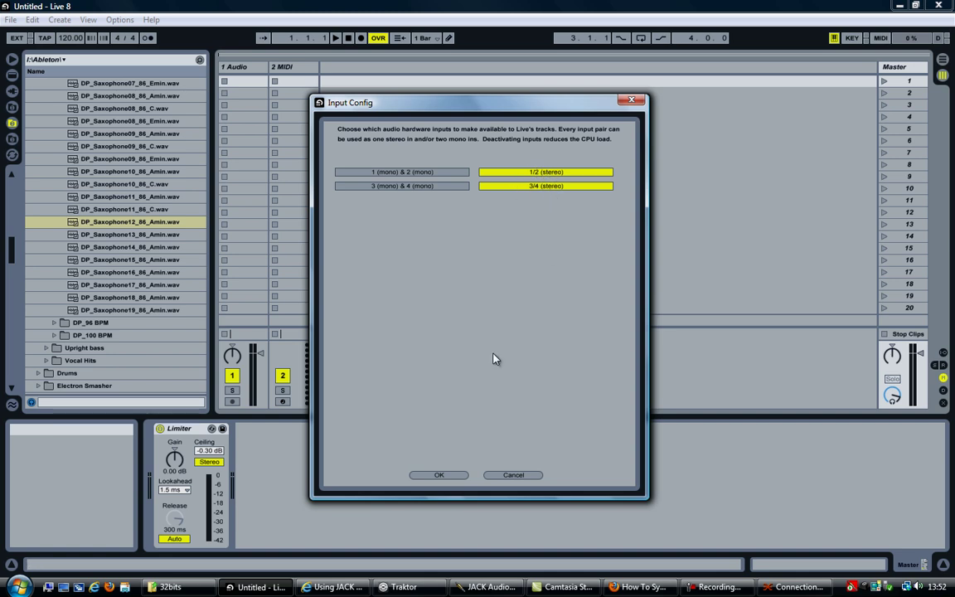
pyautogui.click(440, 476)
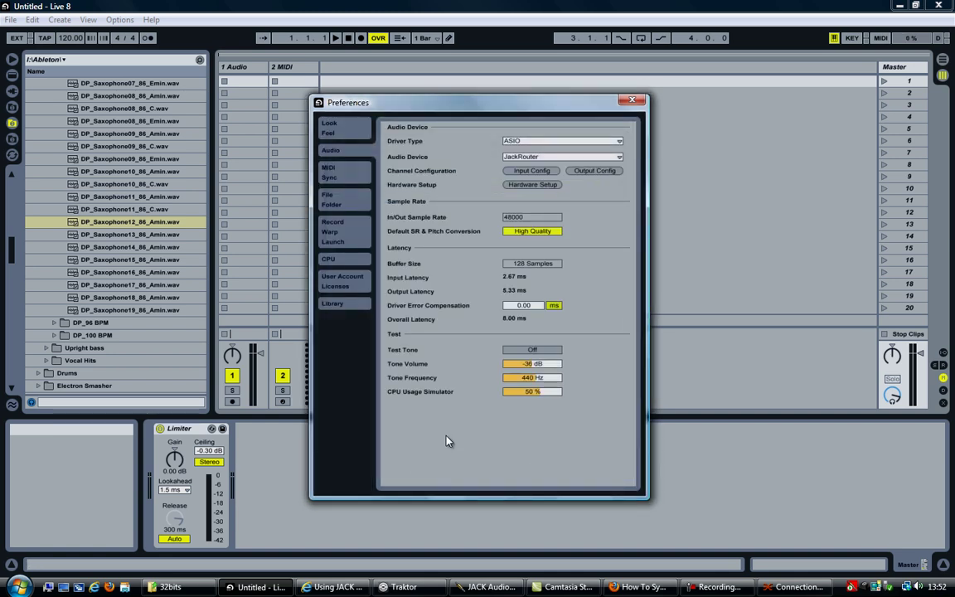
pyautogui.click(631, 99)
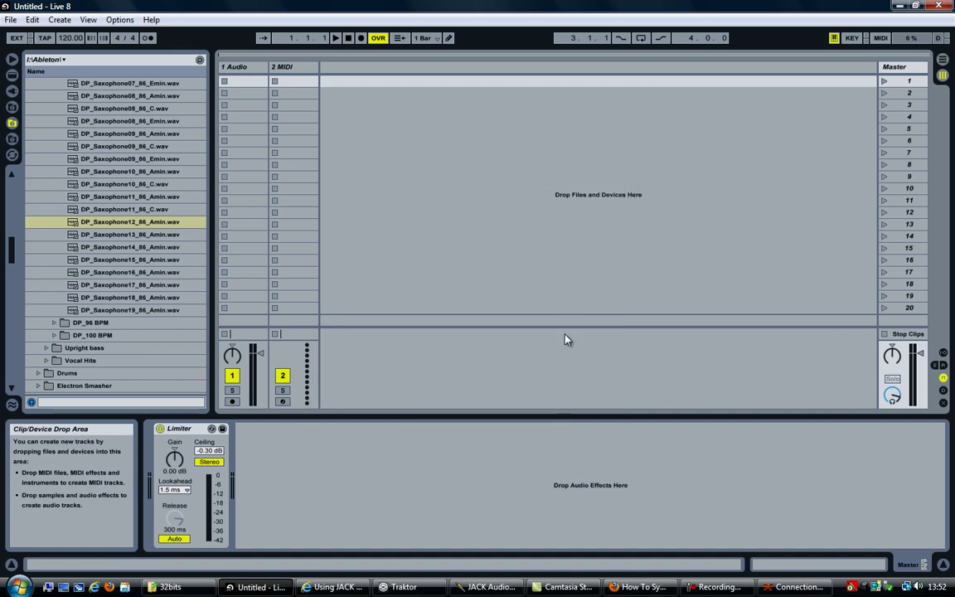
# Show Live 8.2.1's in1–in4 input ports and the system capture_1 and capture_2 ports
pyautogui.click(794, 587)
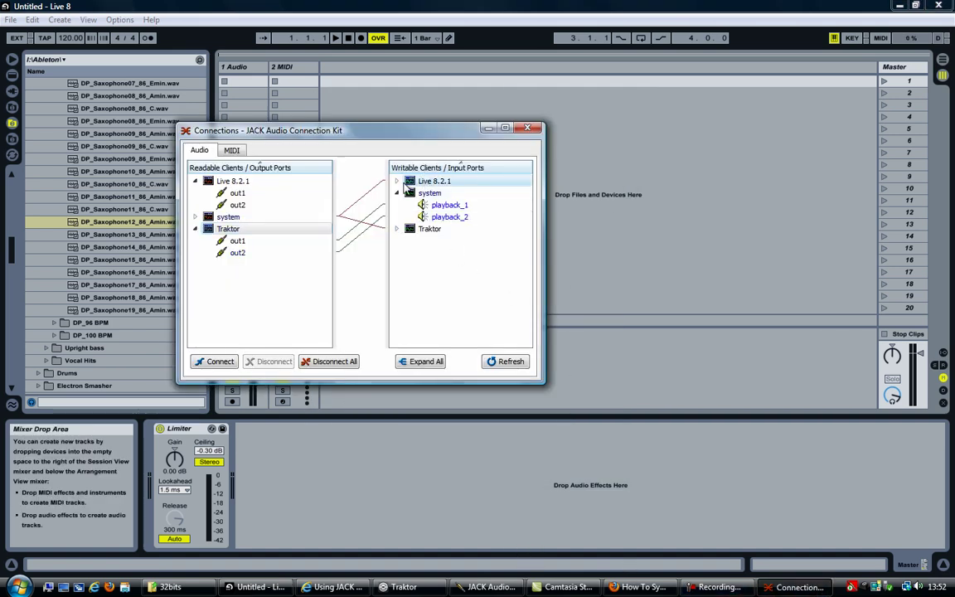
pyautogui.click(397, 181)
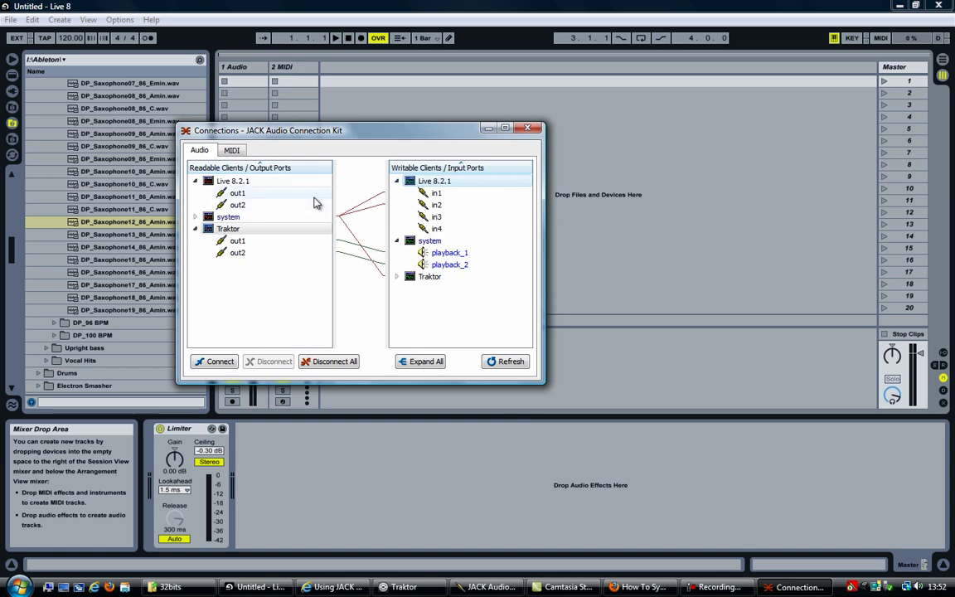
pyautogui.click(195, 216)
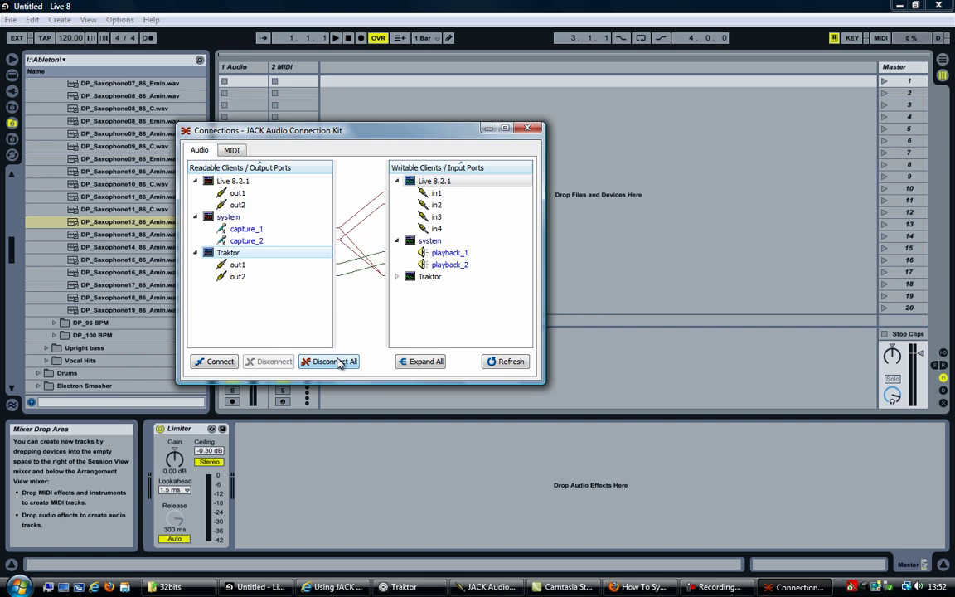
# Disconnect all JACK connections, then connect Traktor to Live 8.2.1 and Live 8.2.1 to system
pyautogui.click(336, 362)
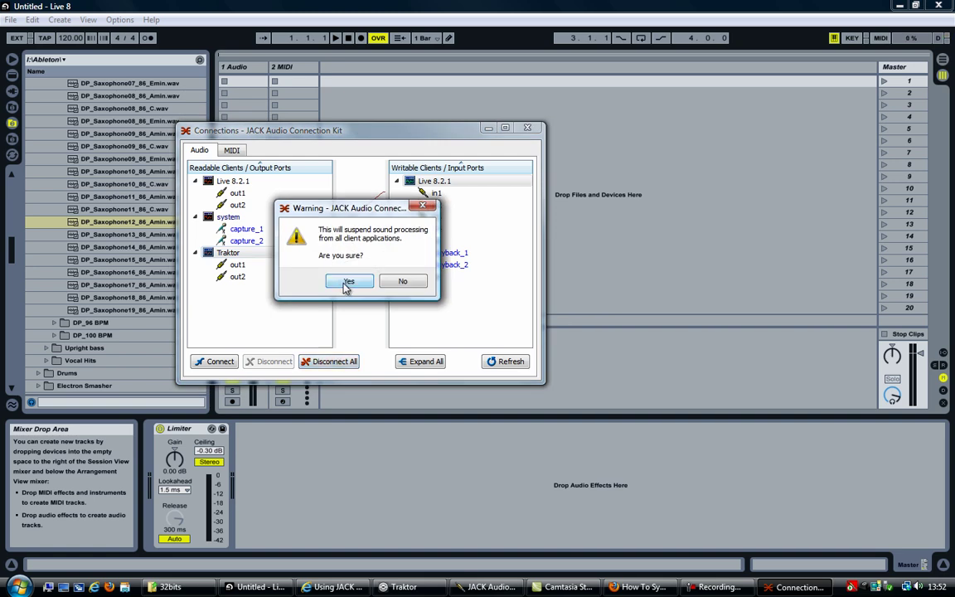
pyautogui.click(347, 282)
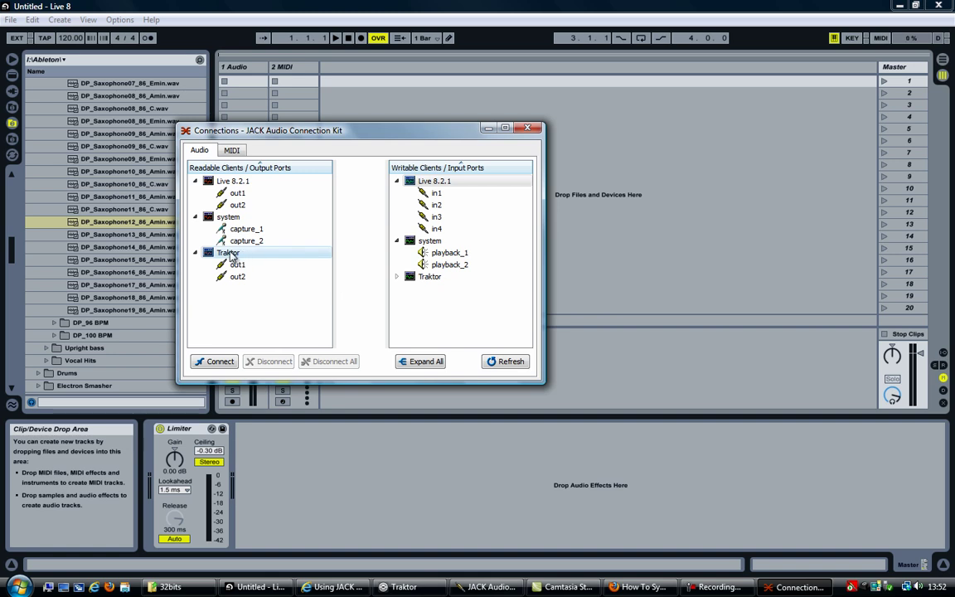
pyautogui.moveTo(231, 255)
pyautogui.mouseDown()
pyautogui.moveTo(353, 179)
pyautogui.moveTo(444, 182)
pyautogui.mouseUp()
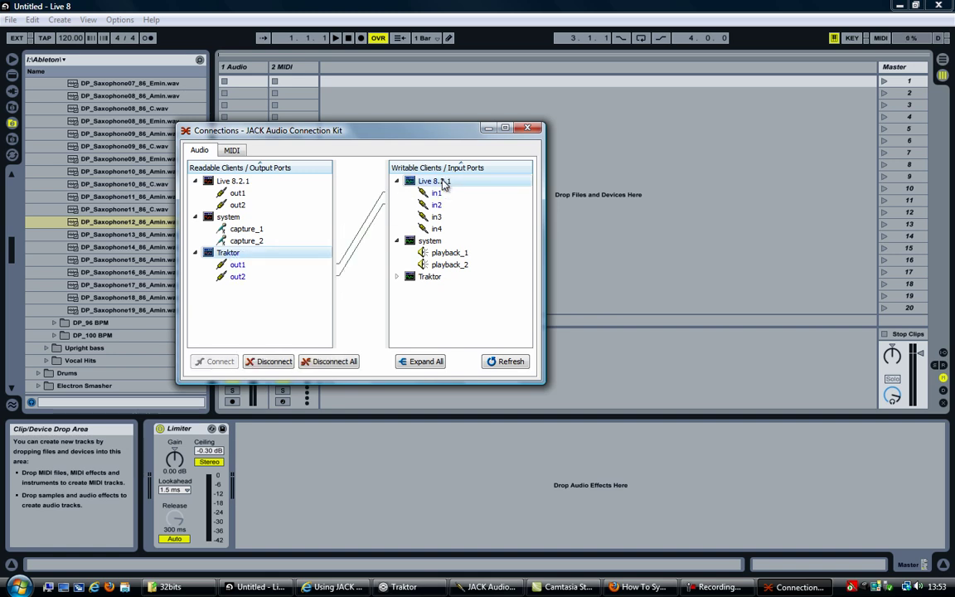
pyautogui.moveTo(236, 183); pyautogui.dragTo(437, 255)
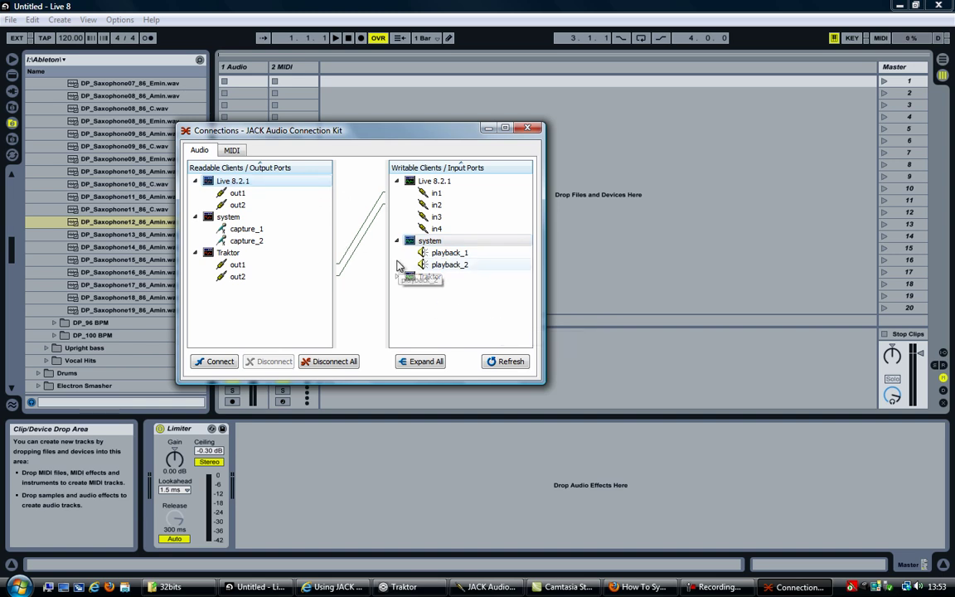
# Refresh the connection lists and expand the Live 8.2.1 and Traktor port trees
pyautogui.click(491, 363)
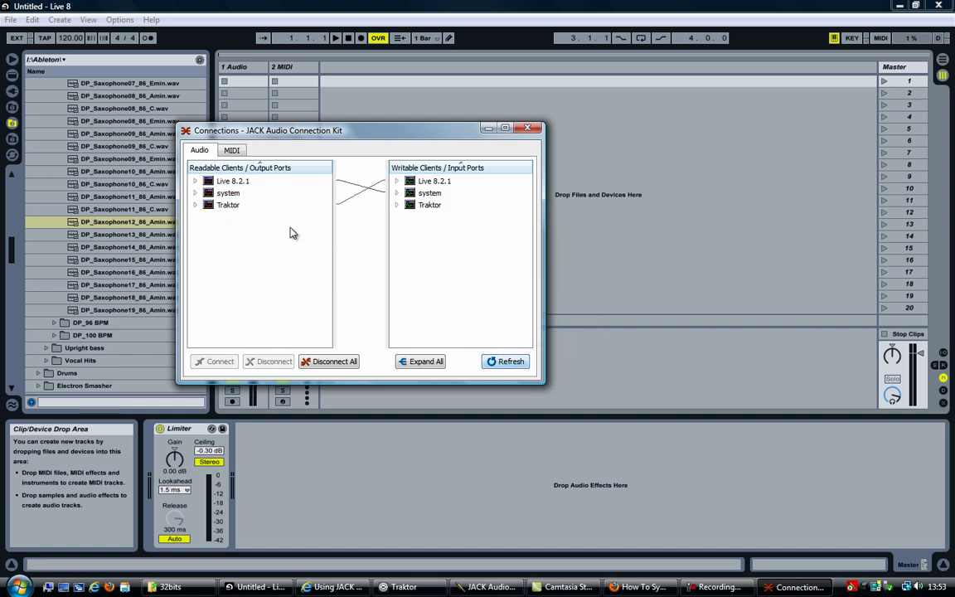
pyautogui.click(196, 180)
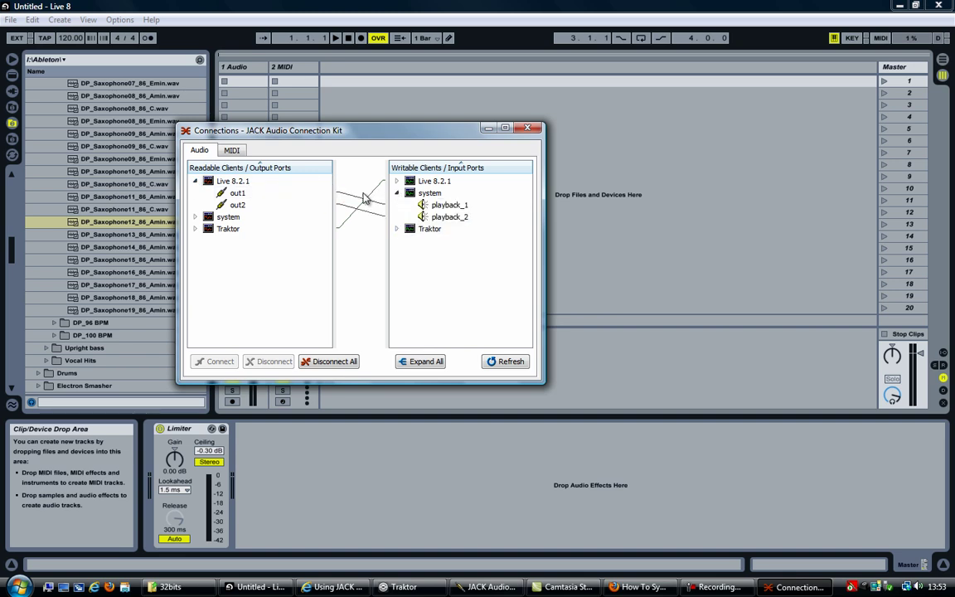
pyautogui.click(195, 228)
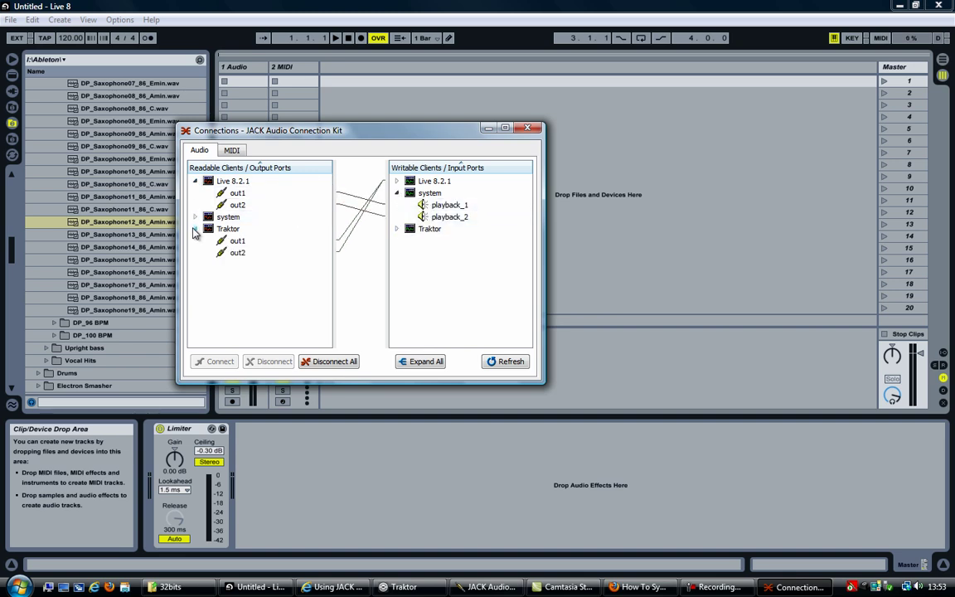
pyautogui.click(397, 181)
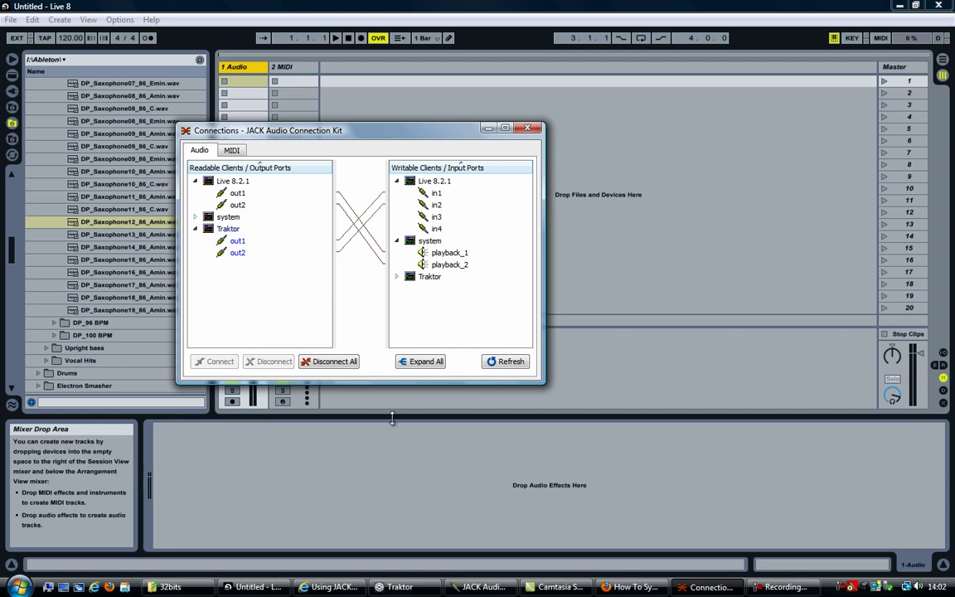
pyautogui.click(464, 589)
pyautogui.click(464, 588)
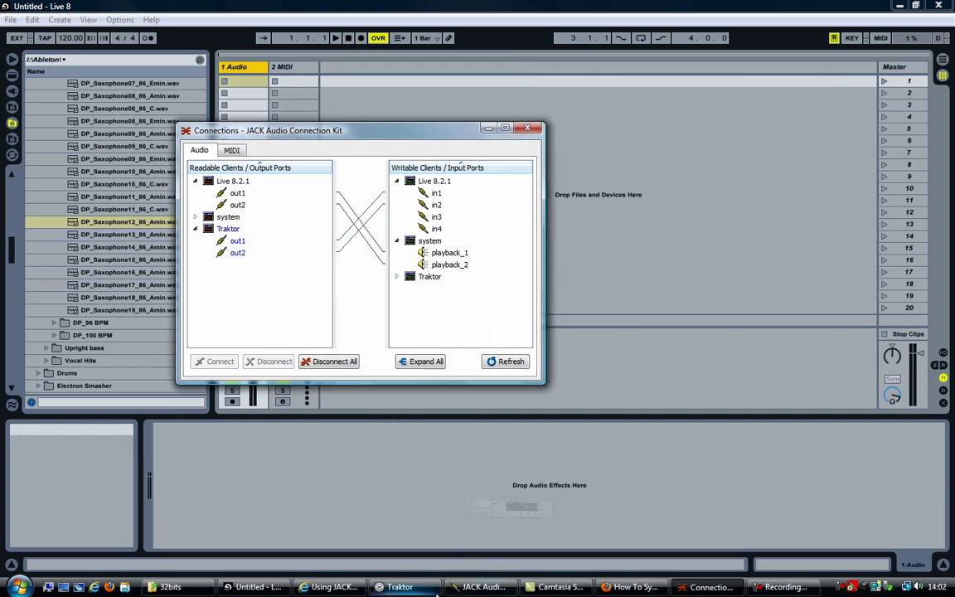
# Review Traktor's Output Routing sending master to Out1/Out2, then Traktor's ports in JACK
pyautogui.click(400, 587)
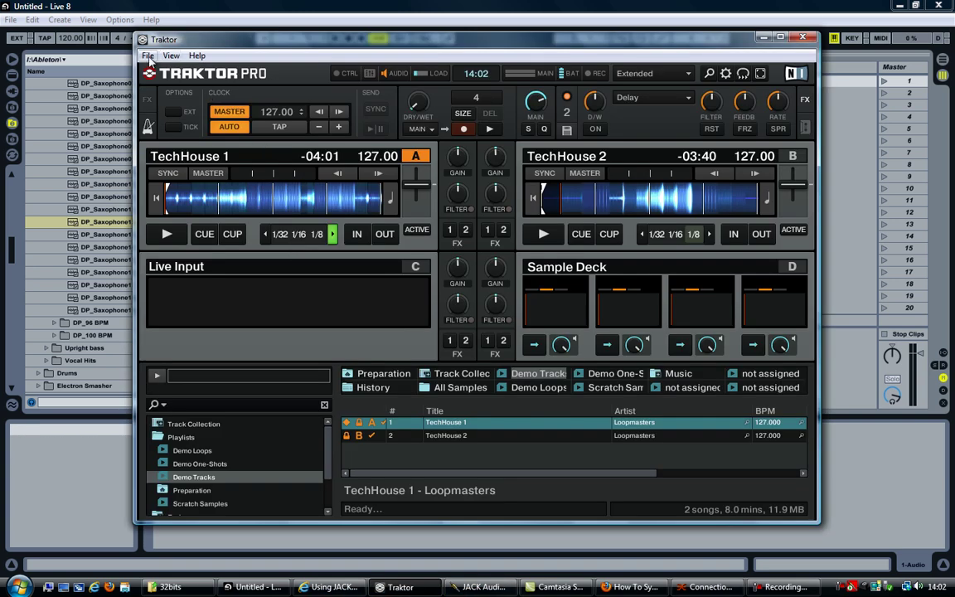
pyautogui.click(148, 55)
pyautogui.click(157, 87)
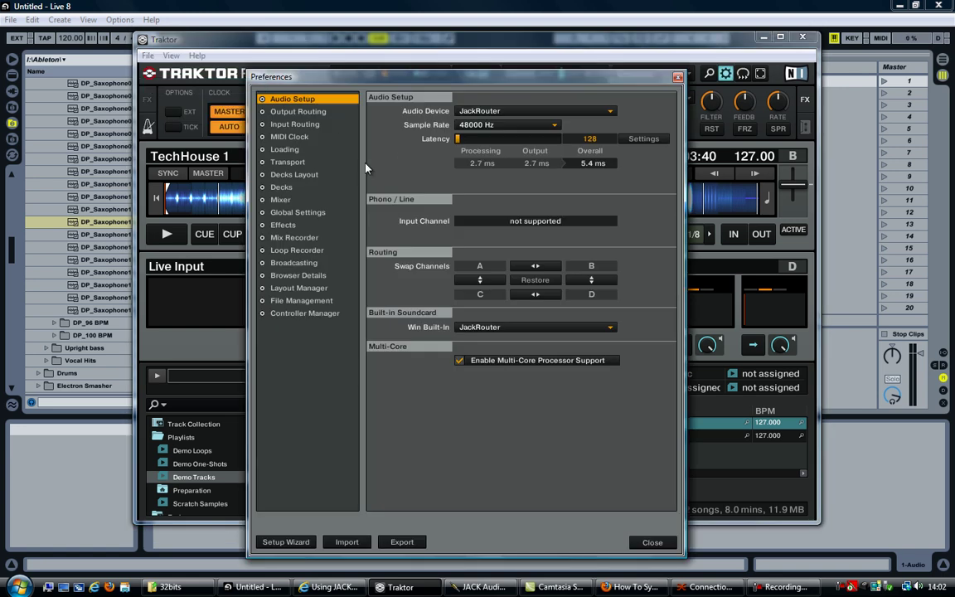
pyautogui.click(291, 112)
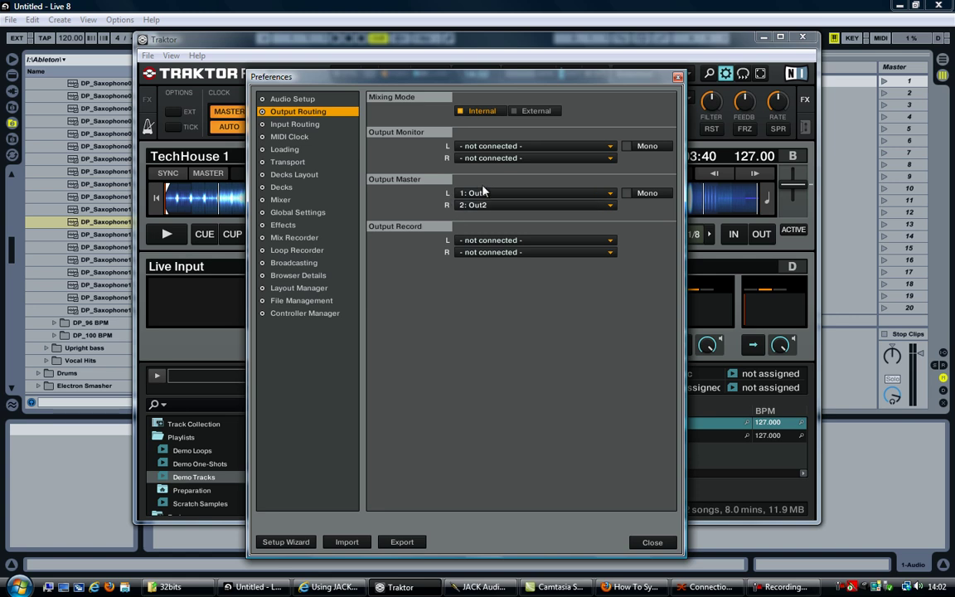
pyautogui.click(706, 586)
pyautogui.keyDown('shift'); pyautogui.click(239, 252); pyautogui.keyUp('shift')
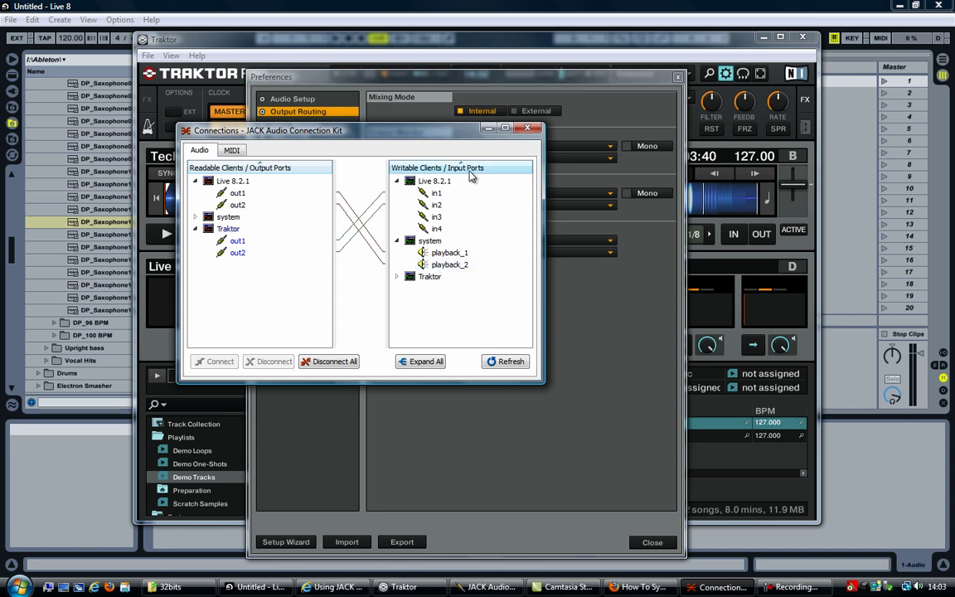
# Close Traktor's preferences and hide the Traktor and JACK connections windows
pyautogui.click(563, 80)
pyautogui.click(677, 77)
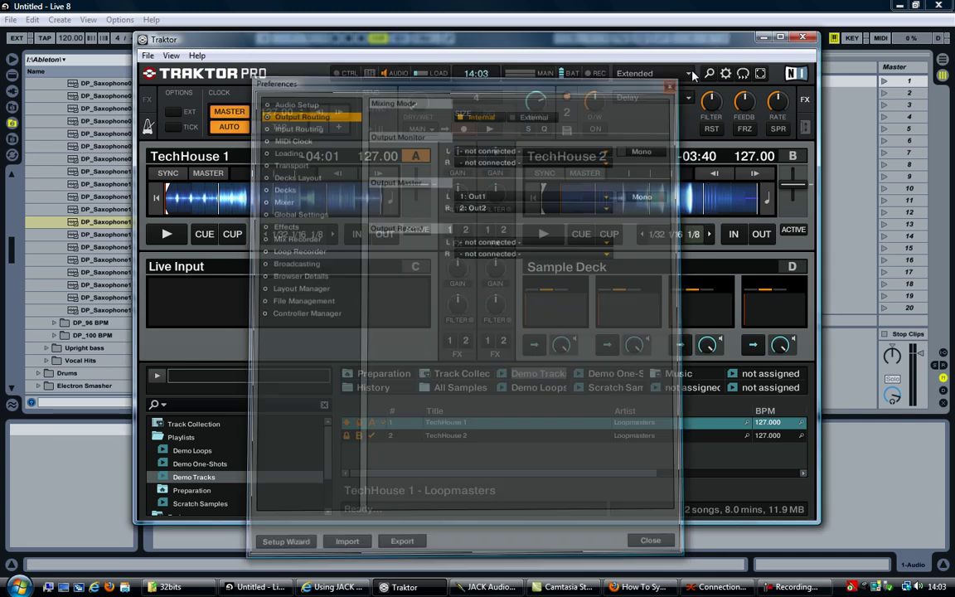
pyautogui.click(761, 38)
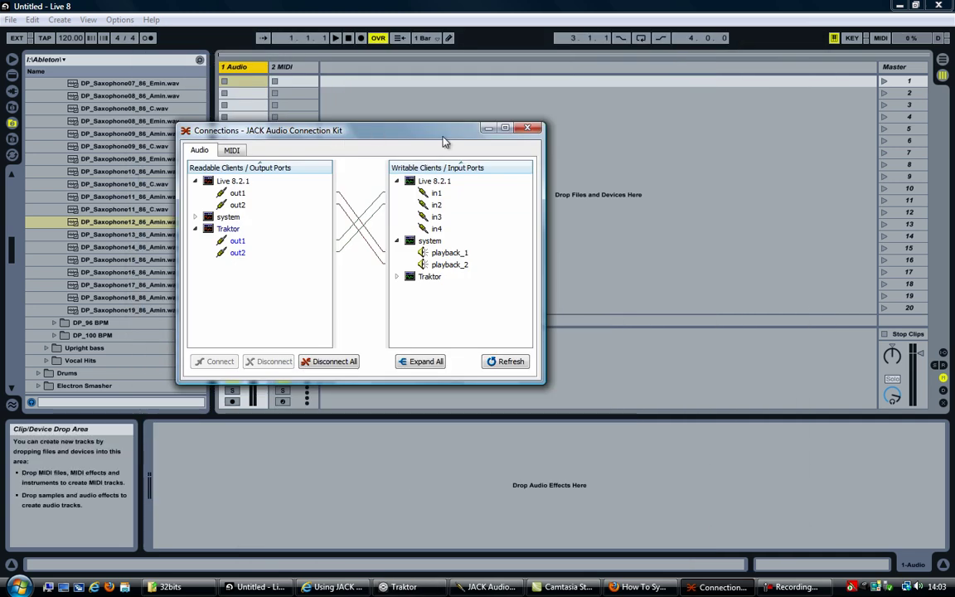
pyautogui.click(486, 132)
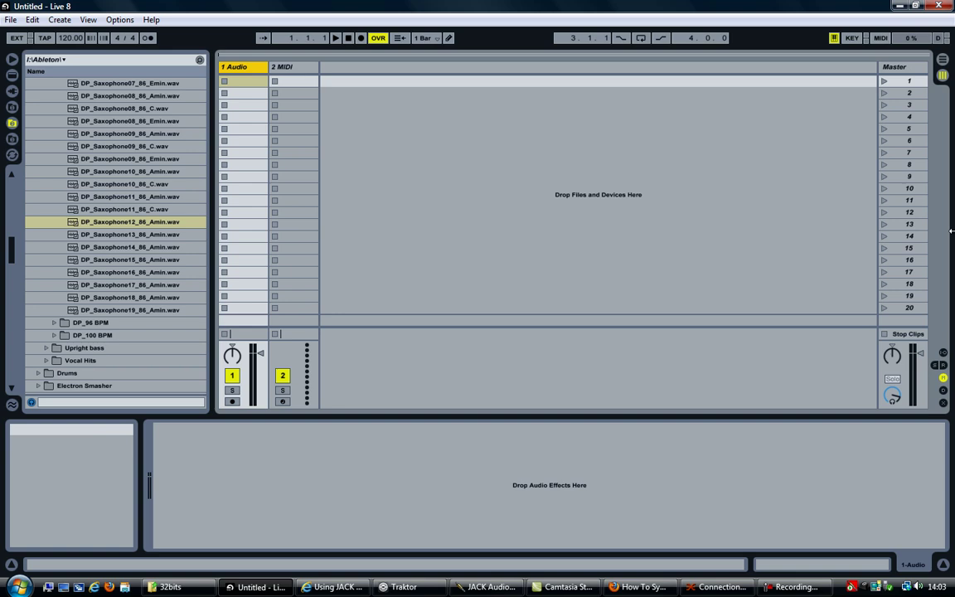
# Set Live's 1 Audio track input to Ext. In 1/2 with monitoring on In
pyautogui.click(943, 353)
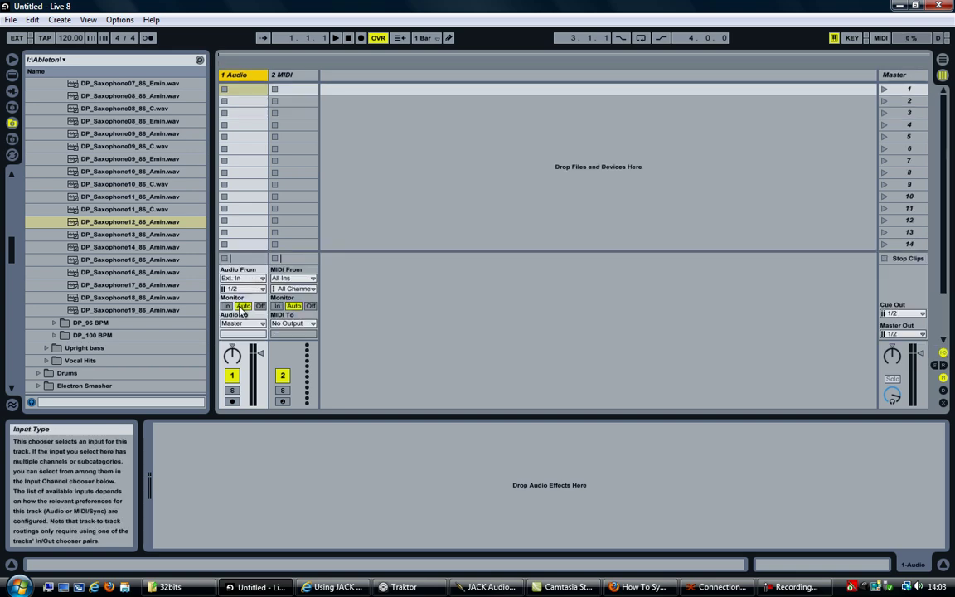
pyautogui.click(240, 280)
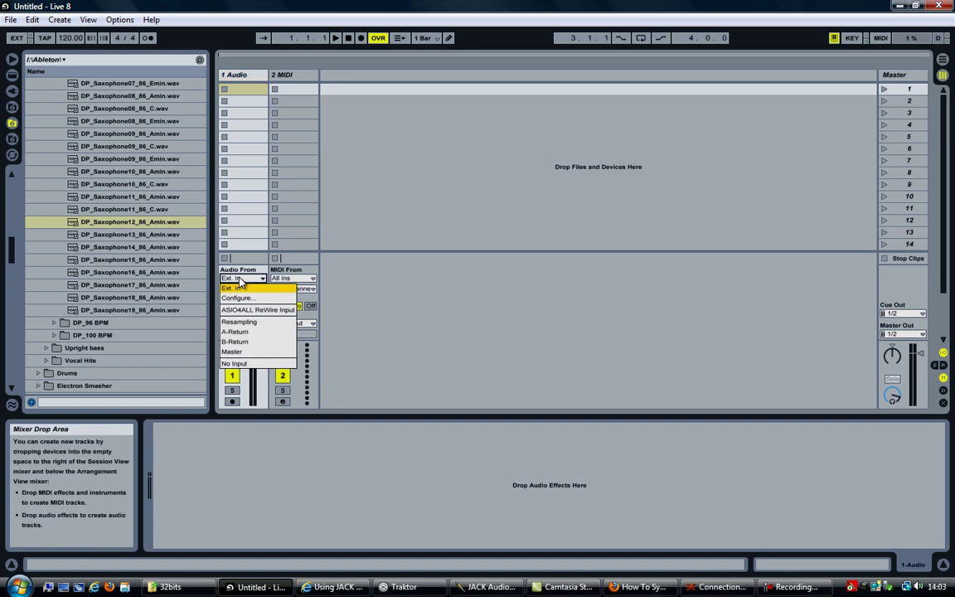
pyautogui.click(238, 285)
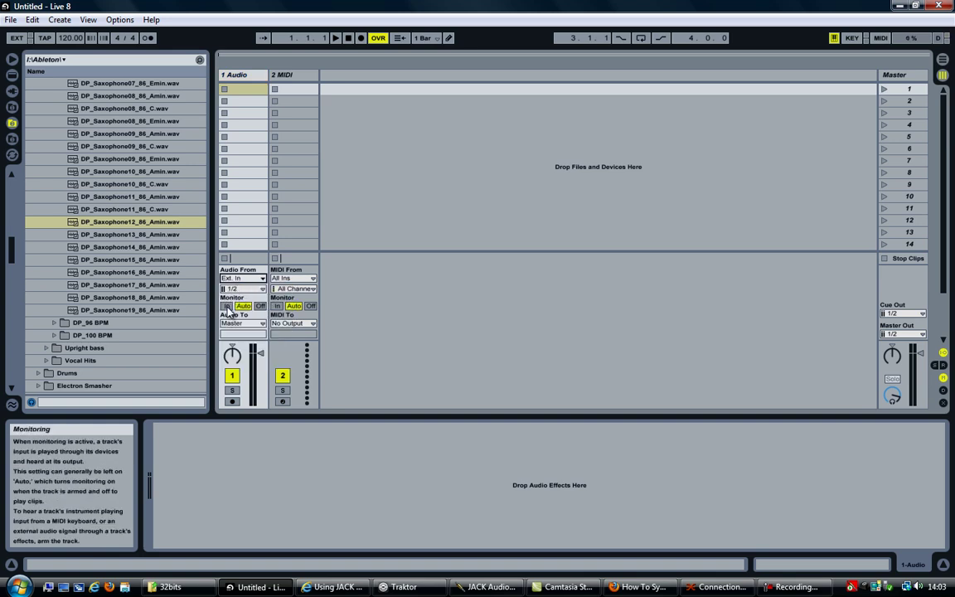
pyautogui.click(226, 306)
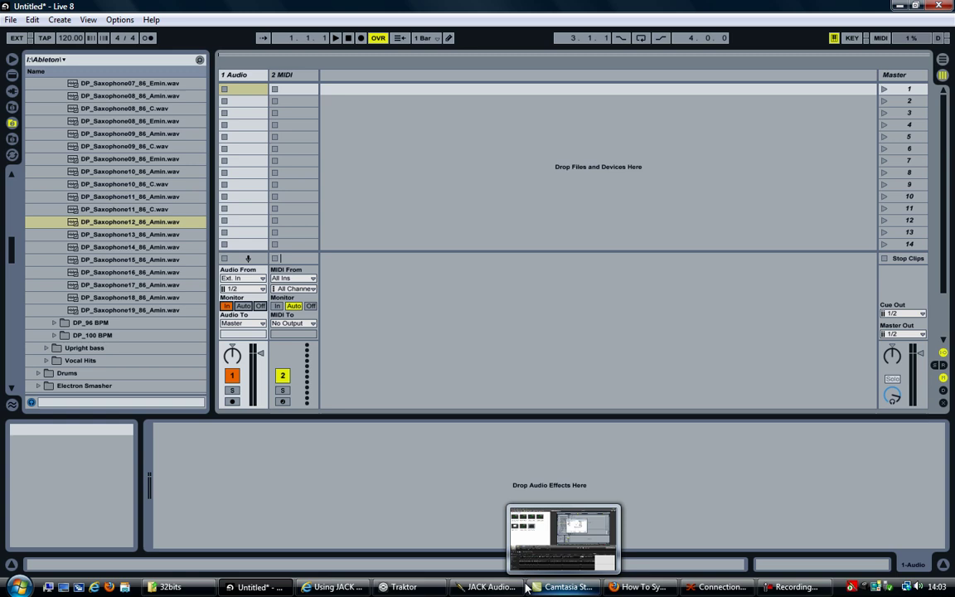
pyautogui.click(723, 593)
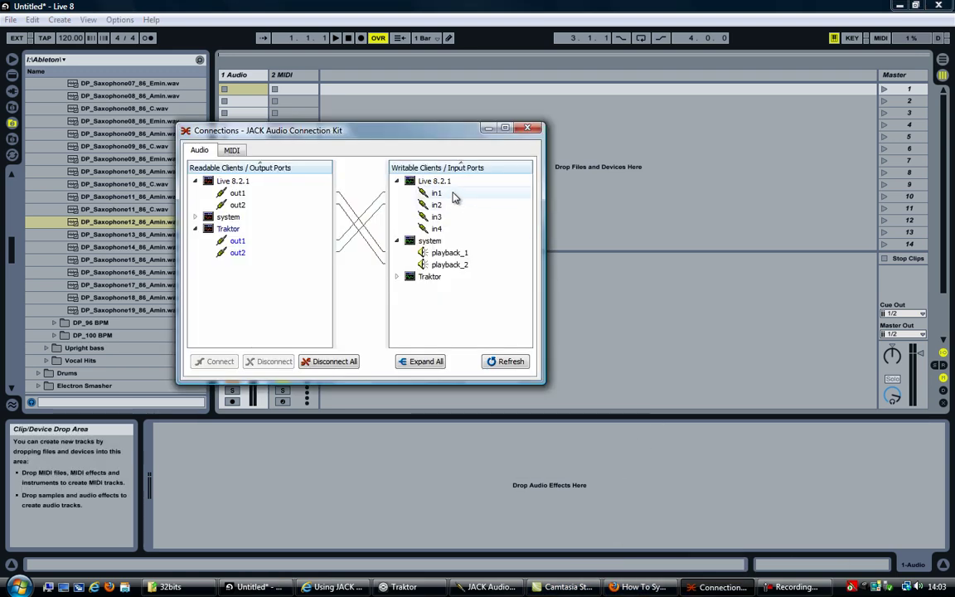
pyautogui.click(489, 128)
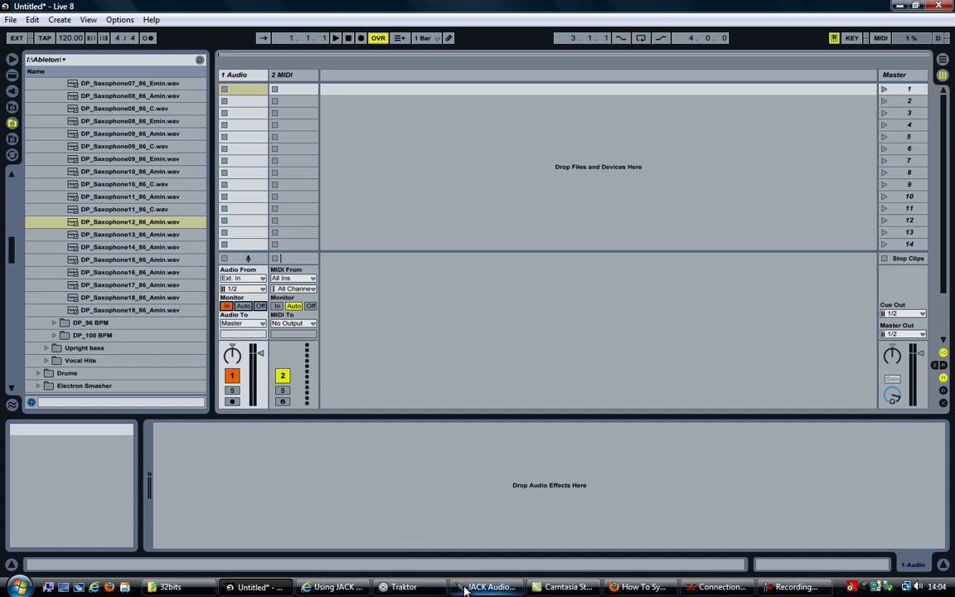
pyautogui.click(404, 586)
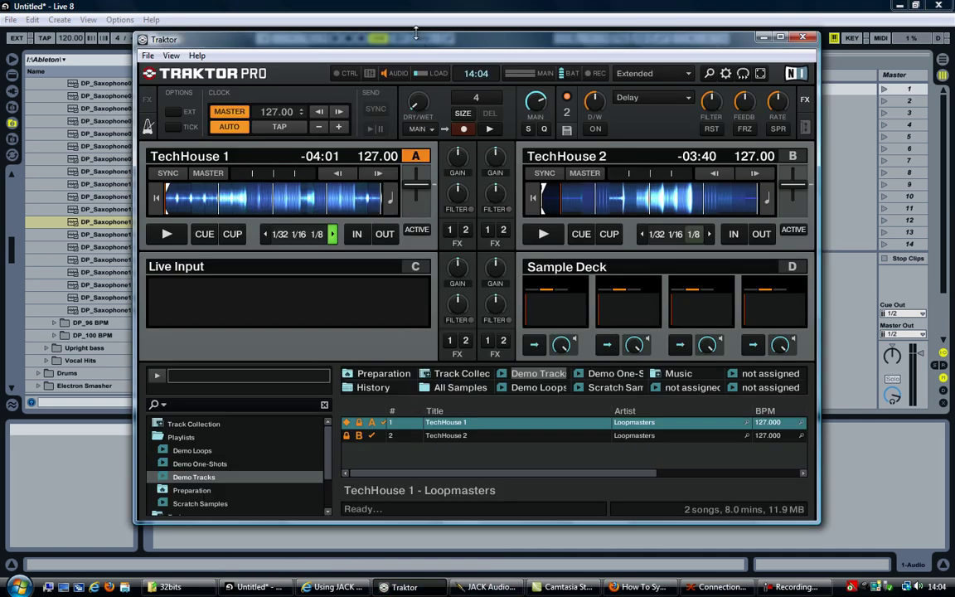
# Briefly play and stop TechHouse 1 on deck A, then TechHouse 2 on deck B
pyautogui.moveTo(412, 47); pyautogui.dragTo(603, 34)
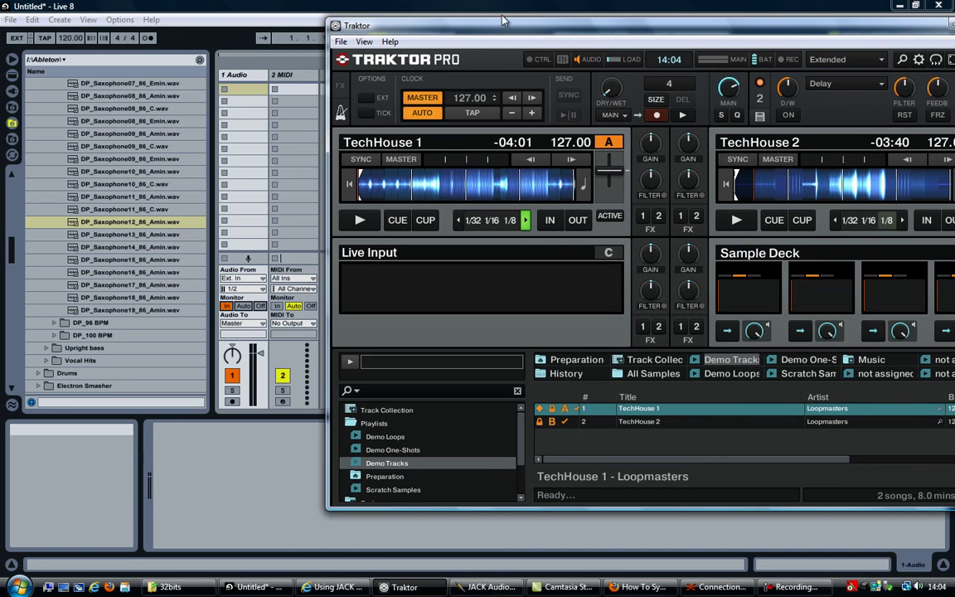
pyautogui.click(364, 229)
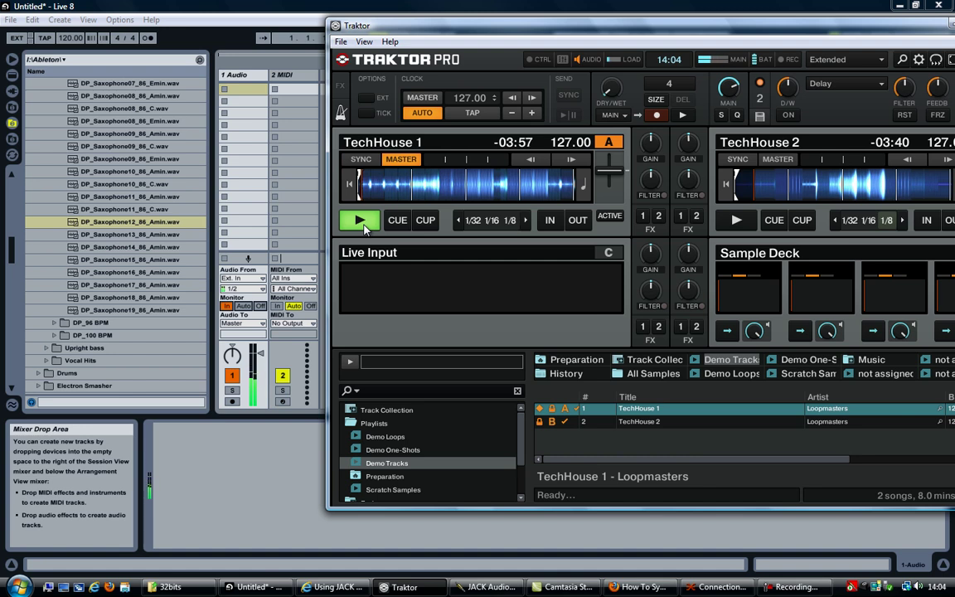
pyautogui.click(363, 224)
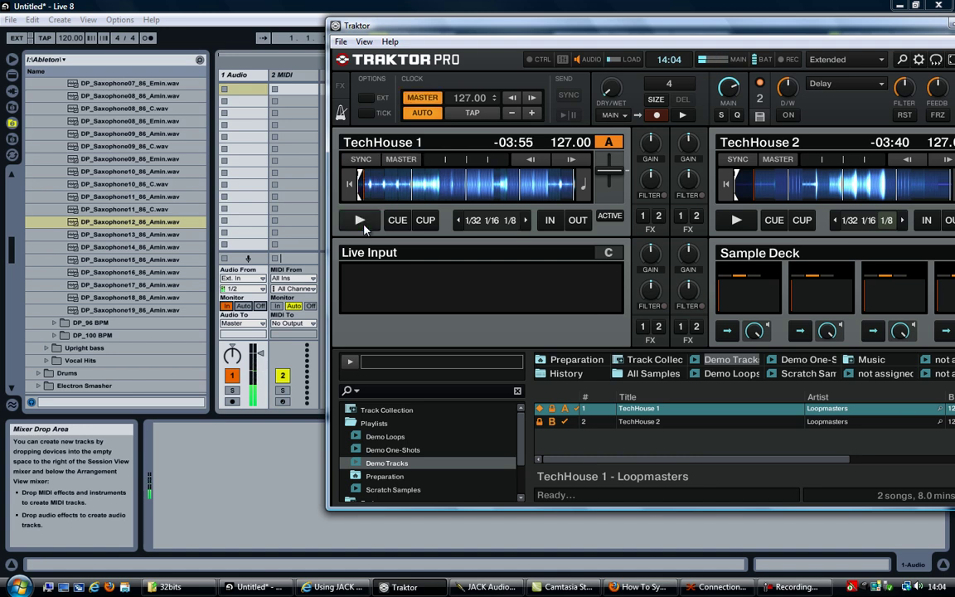
pyautogui.click(727, 222)
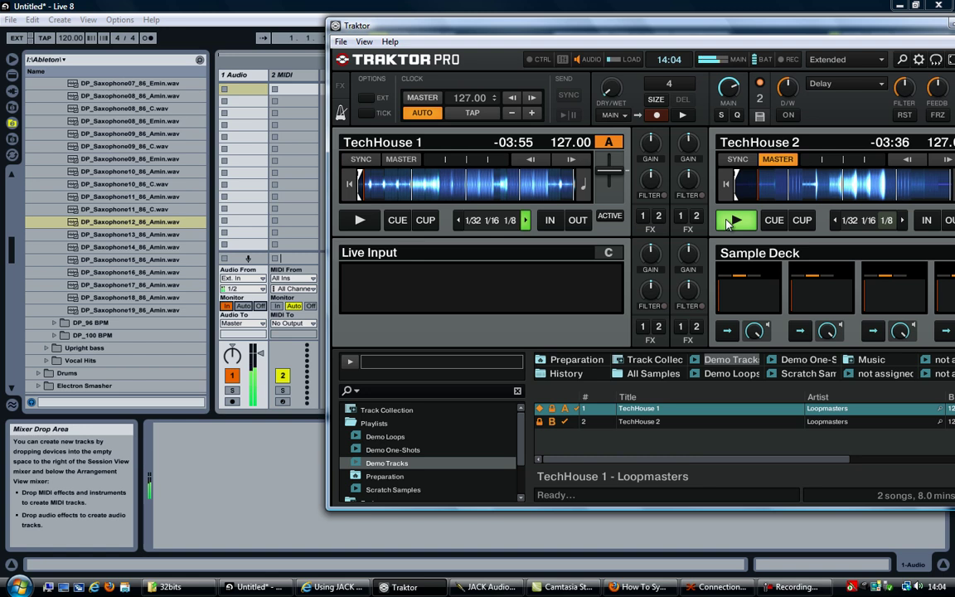
pyautogui.click(726, 222)
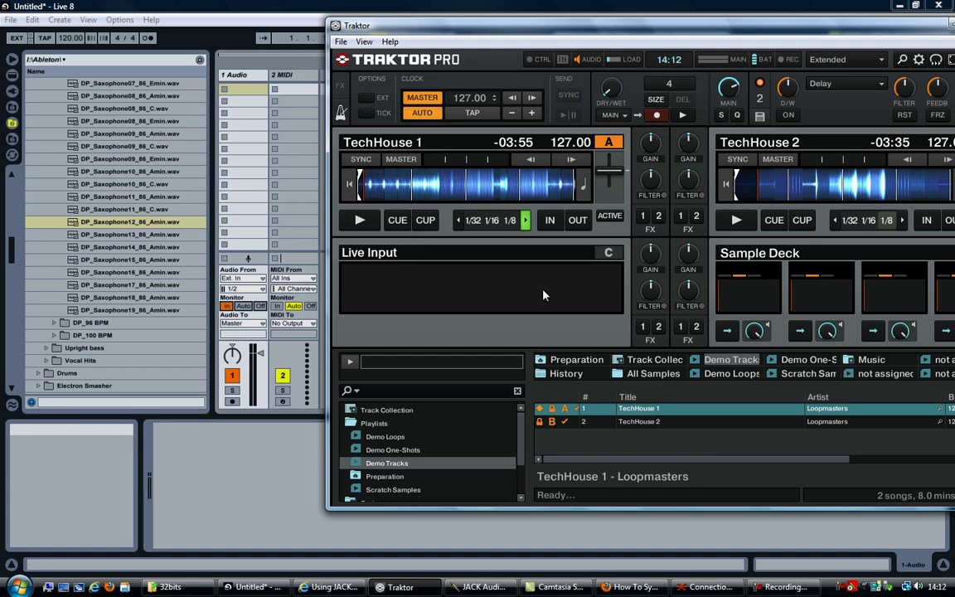
pyautogui.moveTo(593, 33); pyautogui.dragTo(395, 36)
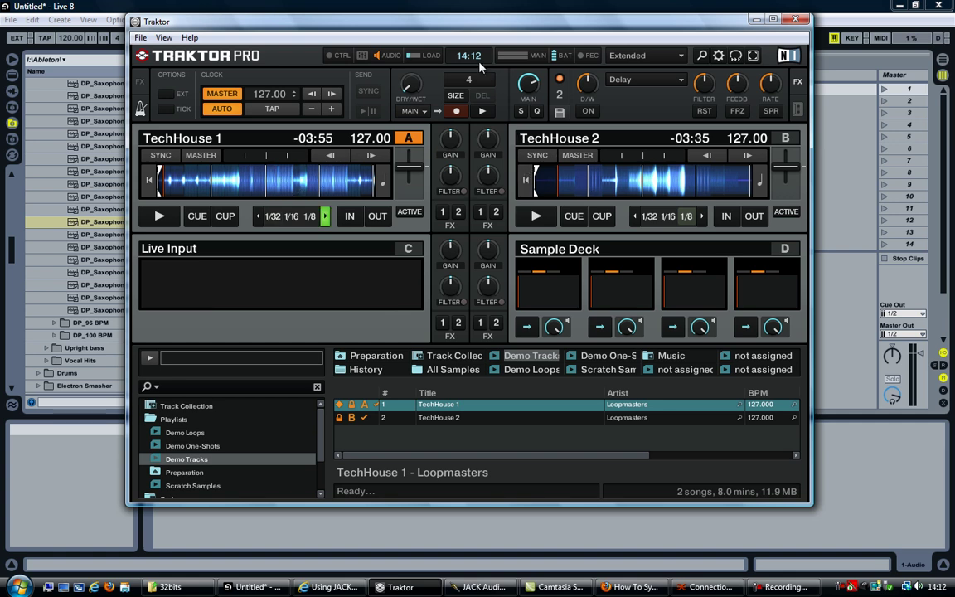
pyautogui.moveTo(462, 33); pyautogui.dragTo(479, 43)
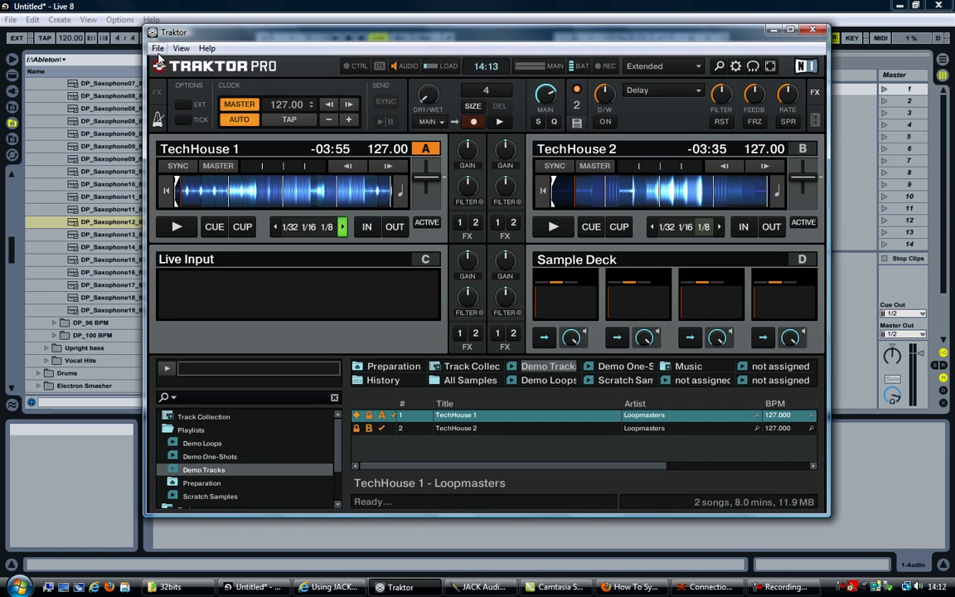
# Set Traktor's Output Routing to External mixing, routing deck B's left/right to Out3 and Out4
pyautogui.click(157, 48)
pyautogui.click(186, 79)
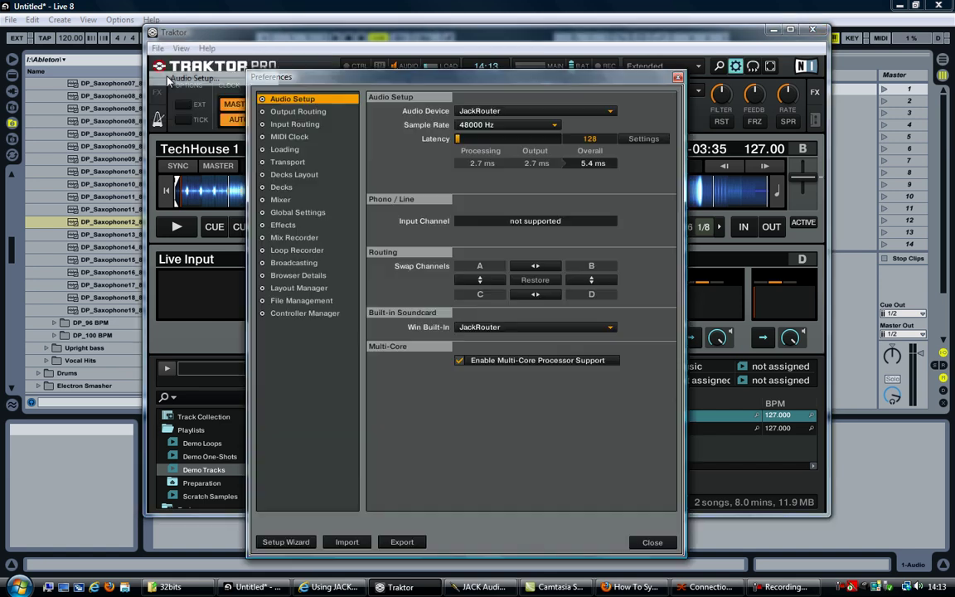
pyautogui.click(291, 112)
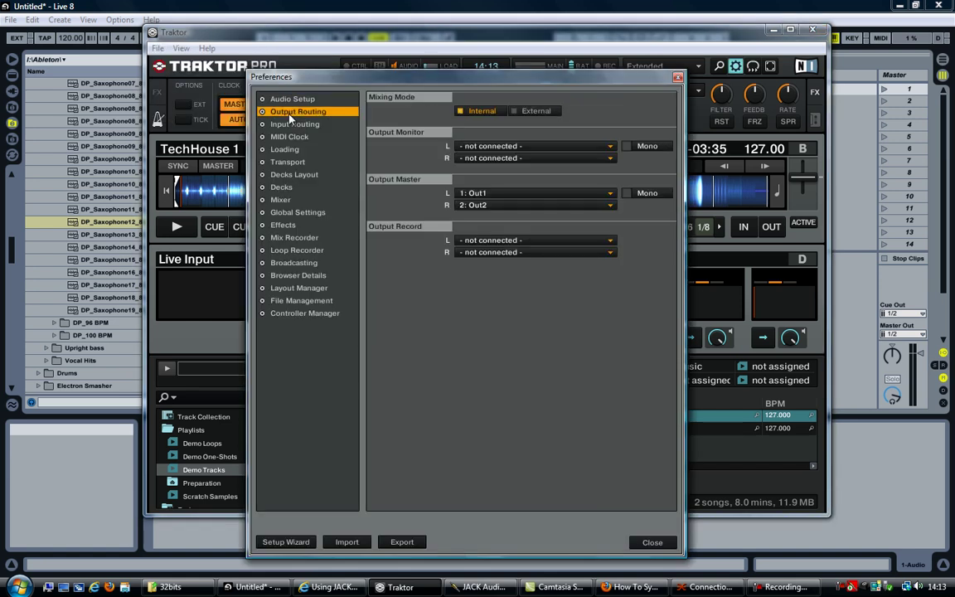
pyautogui.moveTo(433, 78); pyautogui.dragTo(414, 70)
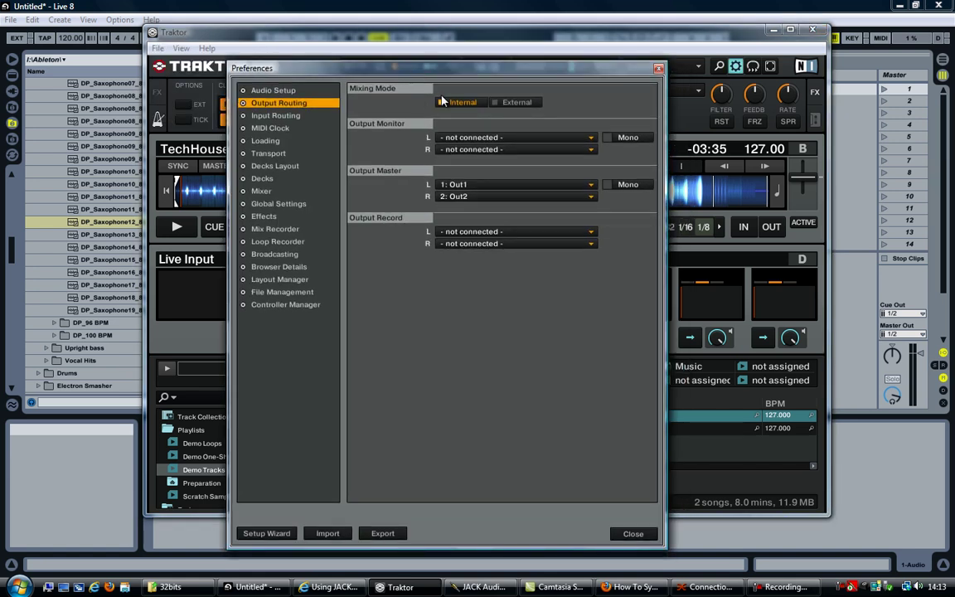
pyautogui.click(508, 102)
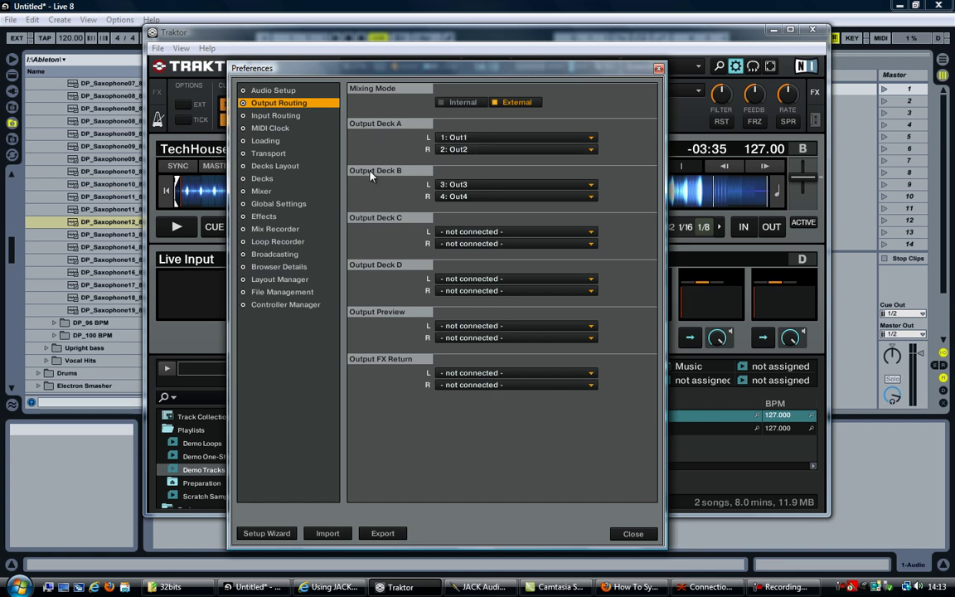
pyautogui.click(461, 188)
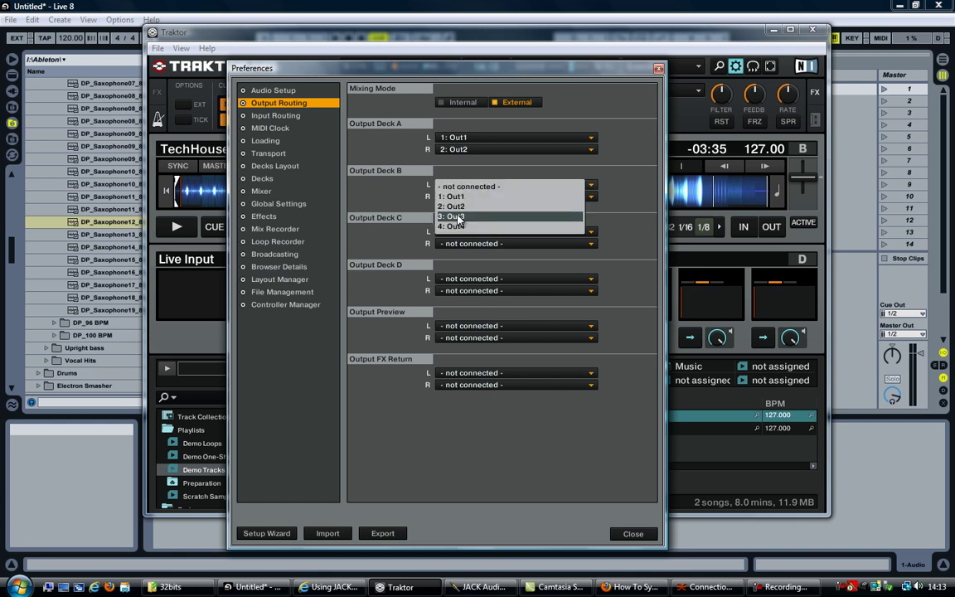
pyautogui.click(457, 217)
pyautogui.click(458, 197)
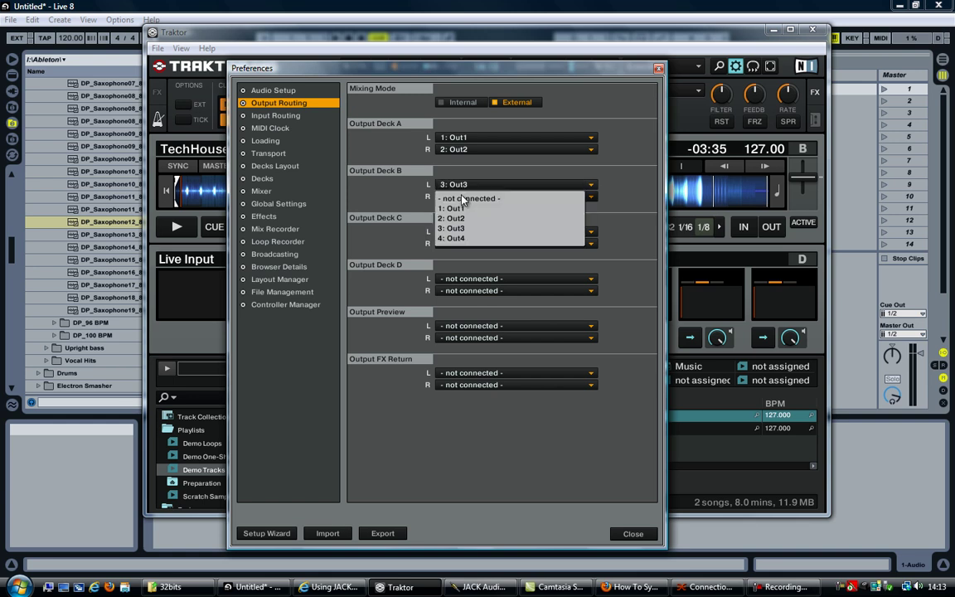
pyautogui.click(455, 238)
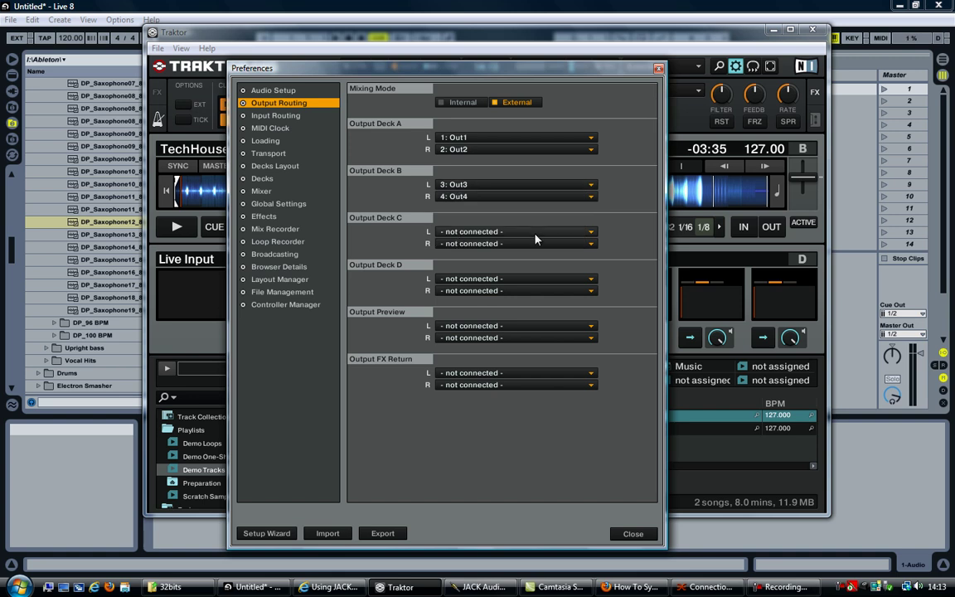
pyautogui.click(633, 535)
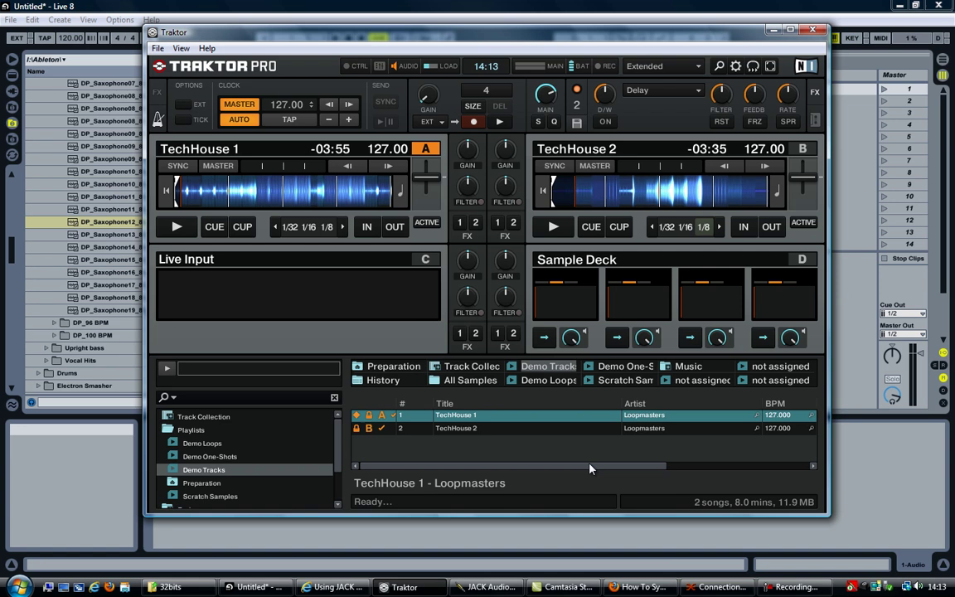
# Inspect Traktor's output links in JACK Connections, then clear everything with Disconnect All
pyautogui.click(717, 586)
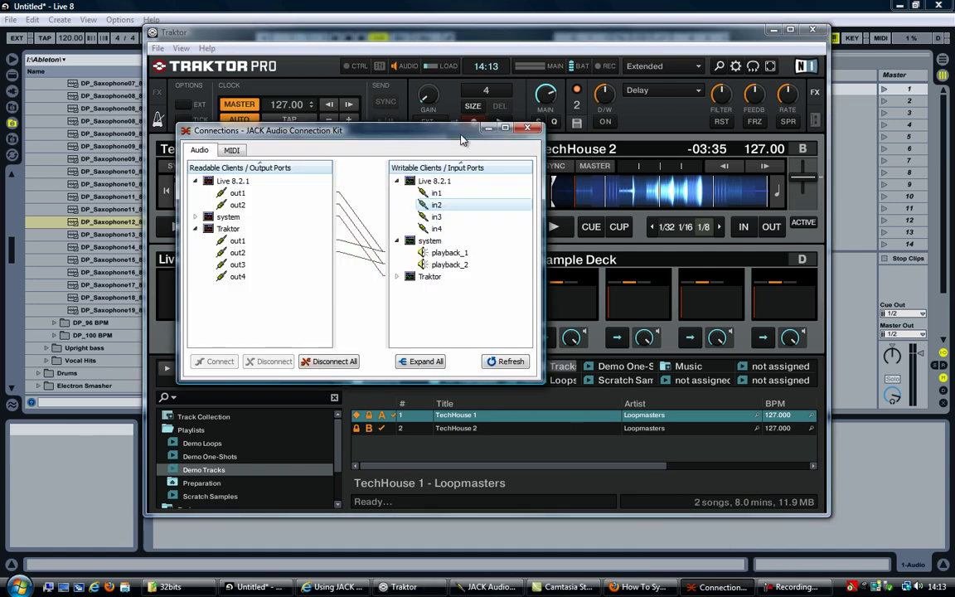
pyautogui.moveTo(312, 131); pyautogui.dragTo(358, 128)
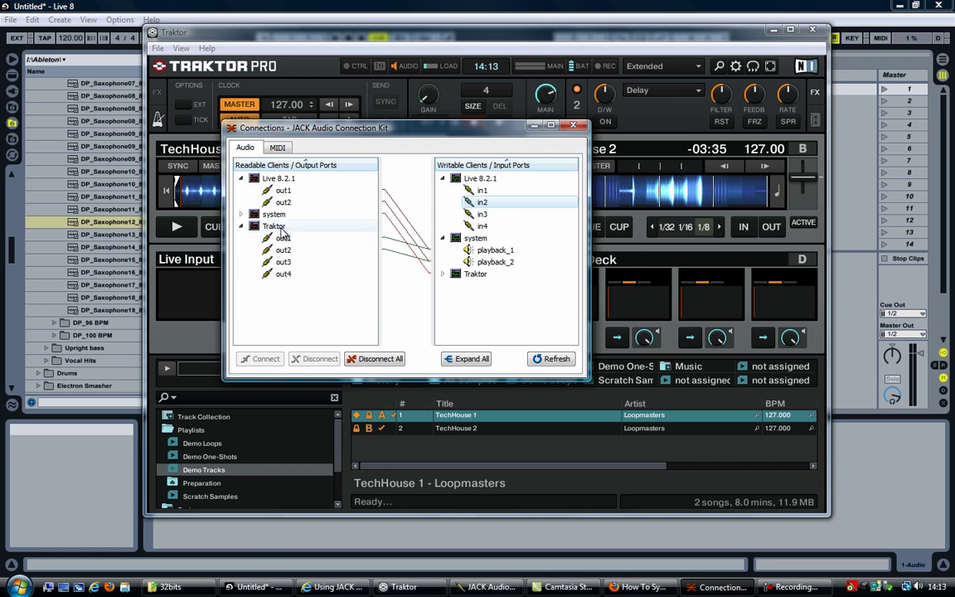
pyautogui.click(279, 229)
pyautogui.click(282, 250)
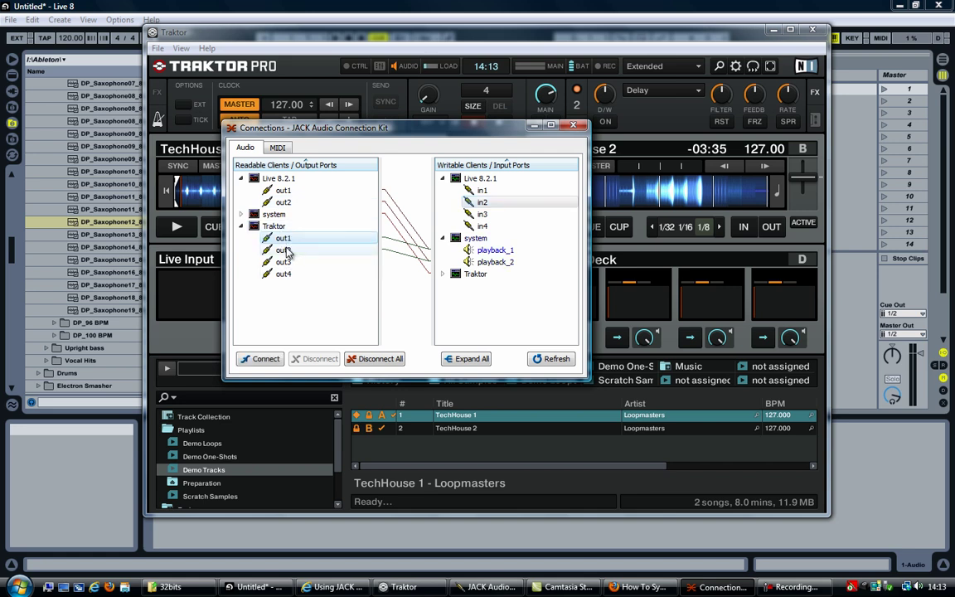
pyautogui.click(264, 226)
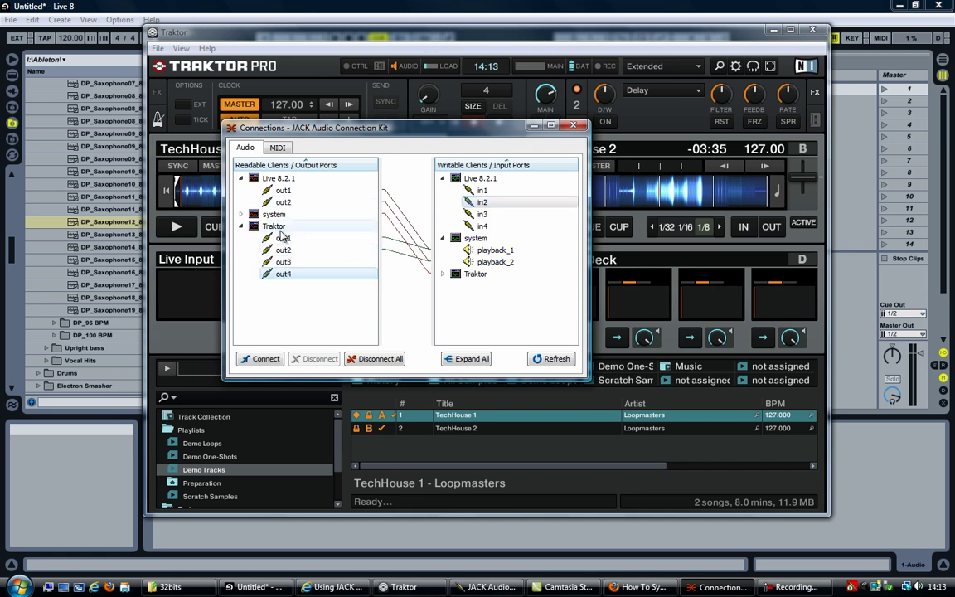
pyautogui.click(353, 358)
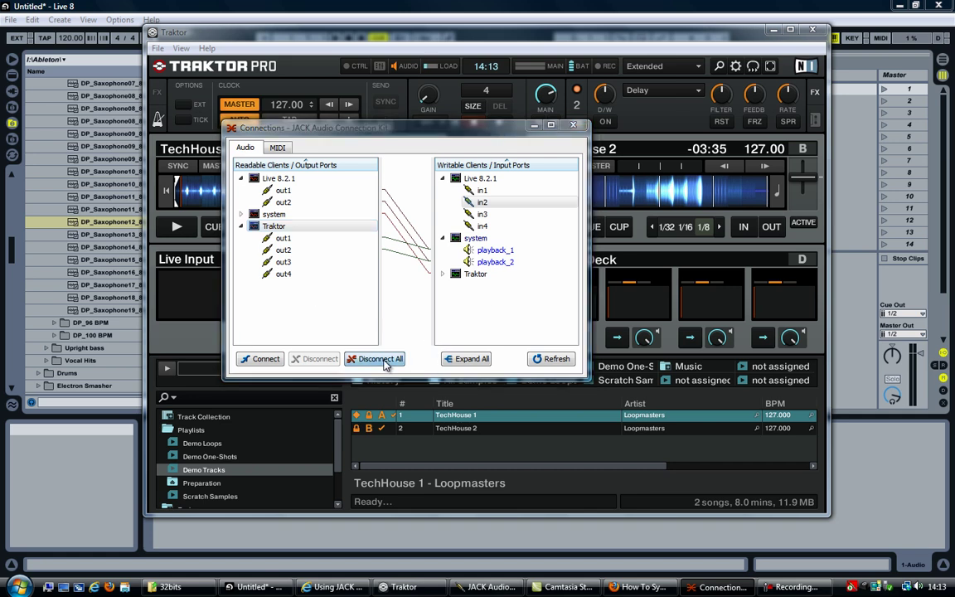
pyautogui.click(395, 277)
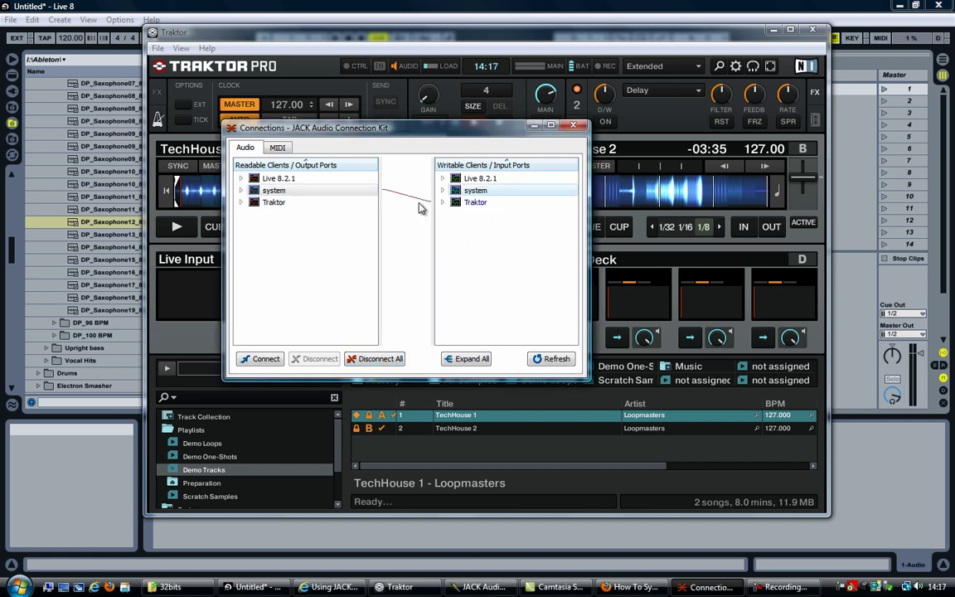
# Disconnect the remaining system-to-Traktor link and refresh the port lists
pyautogui.click(273, 190)
pyautogui.click(474, 203)
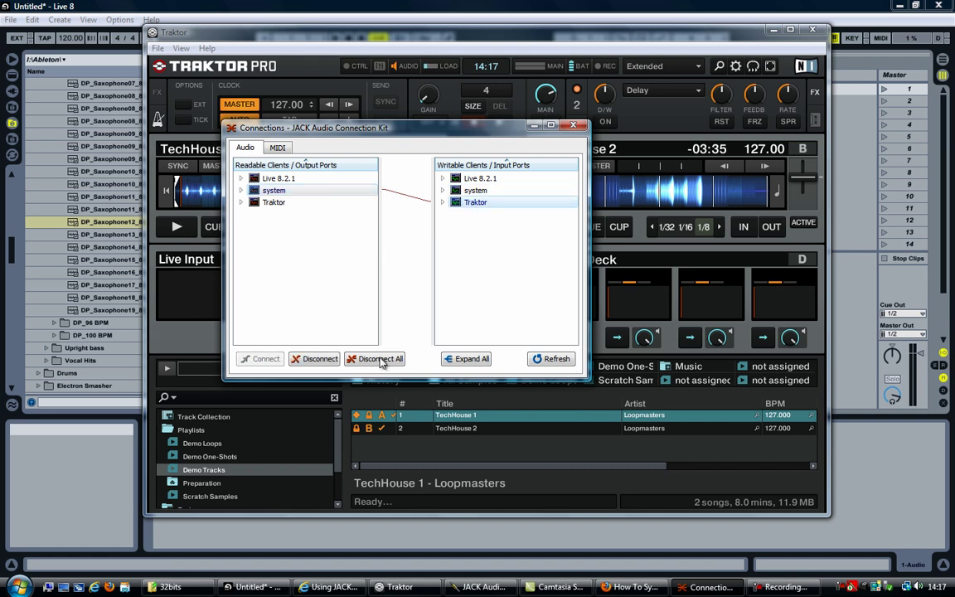
pyautogui.click(313, 191)
pyautogui.click(322, 357)
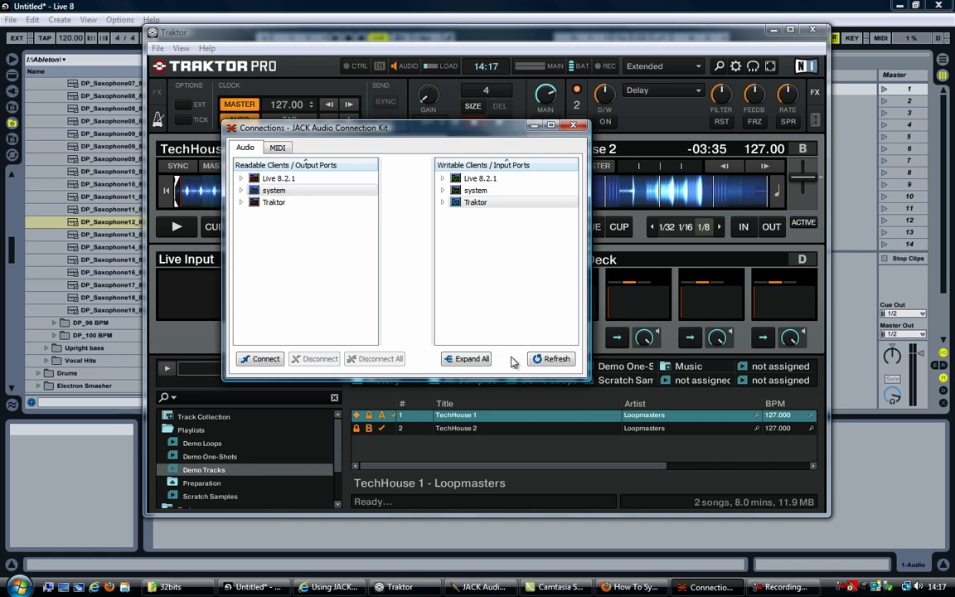
pyautogui.click(539, 361)
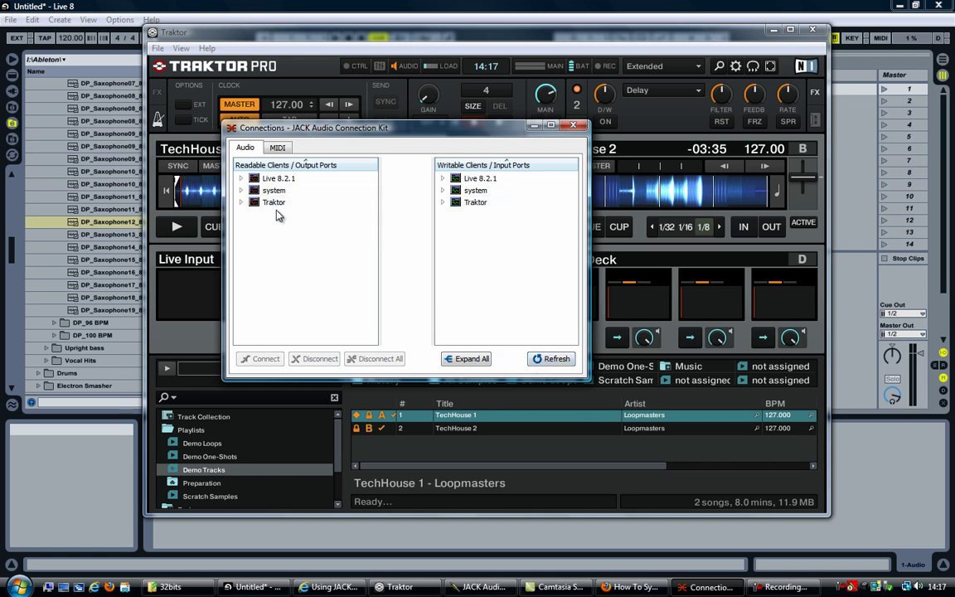
# Connect Traktor's four outputs to Live 8.2.1's inputs 1–4
pyautogui.click(242, 202)
pyautogui.click(442, 178)
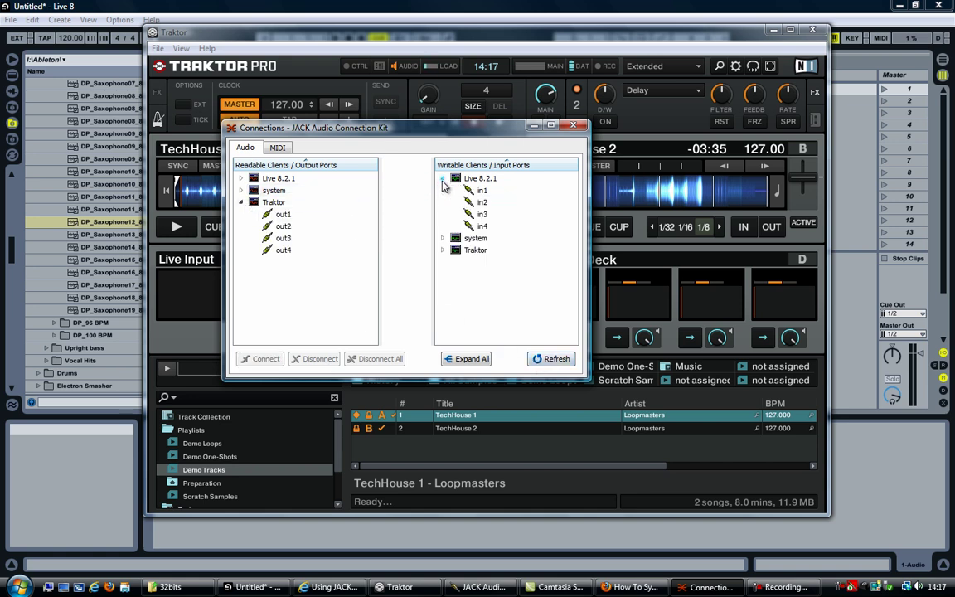
pyautogui.click(275, 202)
pyautogui.click(476, 178)
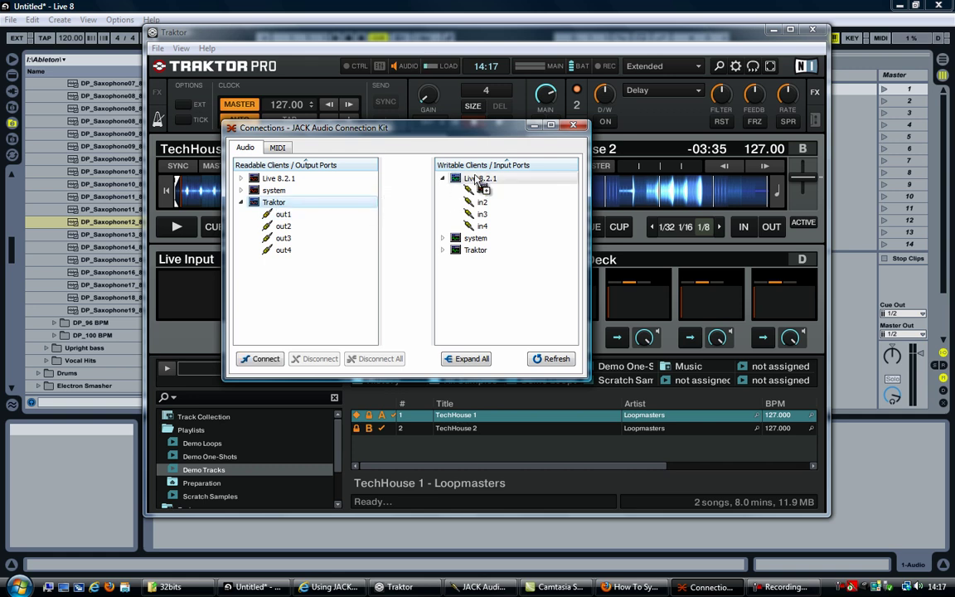
pyautogui.moveTo(477, 179); pyautogui.dragTo(481, 179)
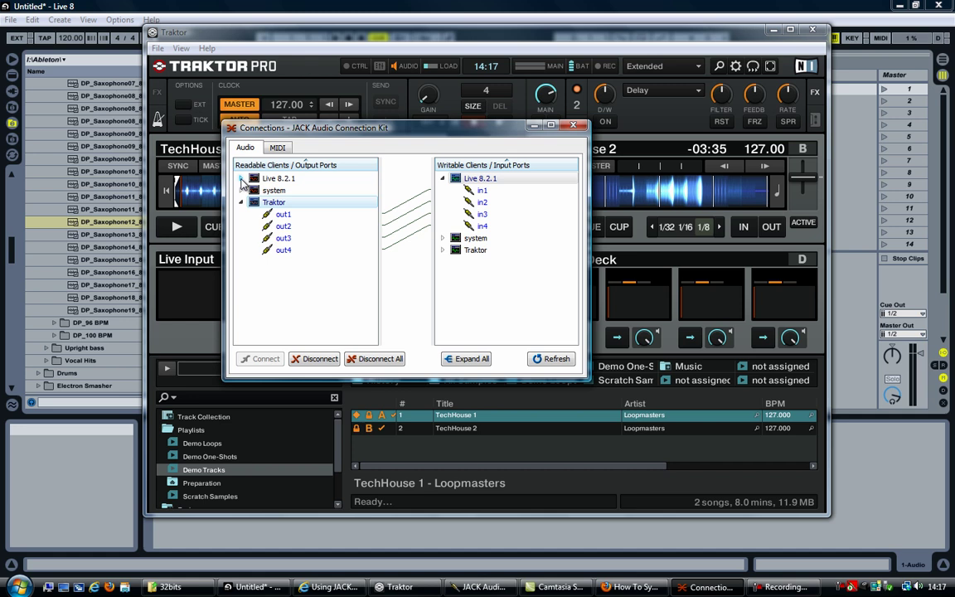
# Connect Live 8.2.1's out1 and out2 to system playback_1 and playback_2
pyautogui.doubleClick(281, 179)
pyautogui.click(282, 179)
pyautogui.click(474, 238)
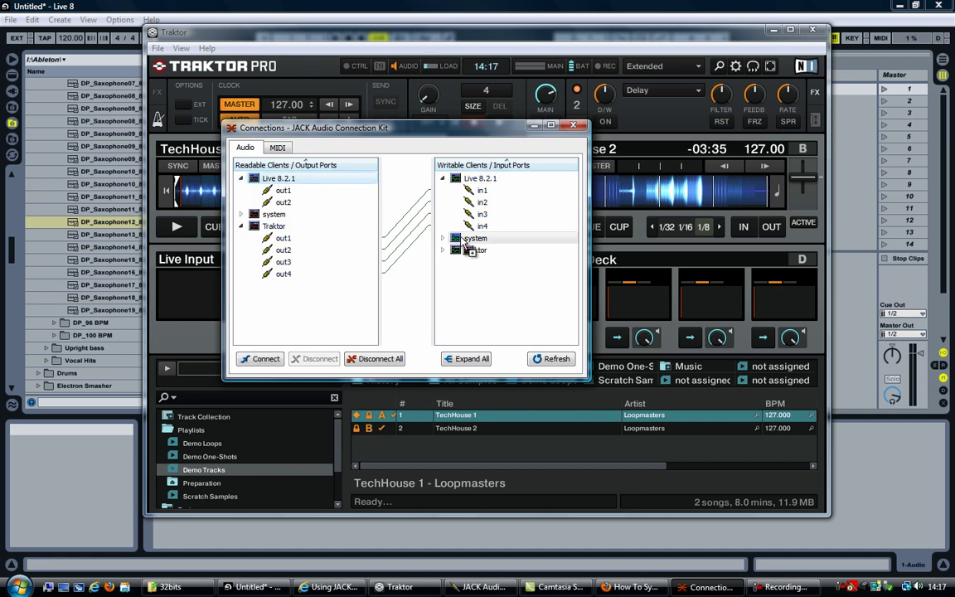
pyautogui.doubleClick(462, 240)
pyautogui.hotkey('alt', 'c')
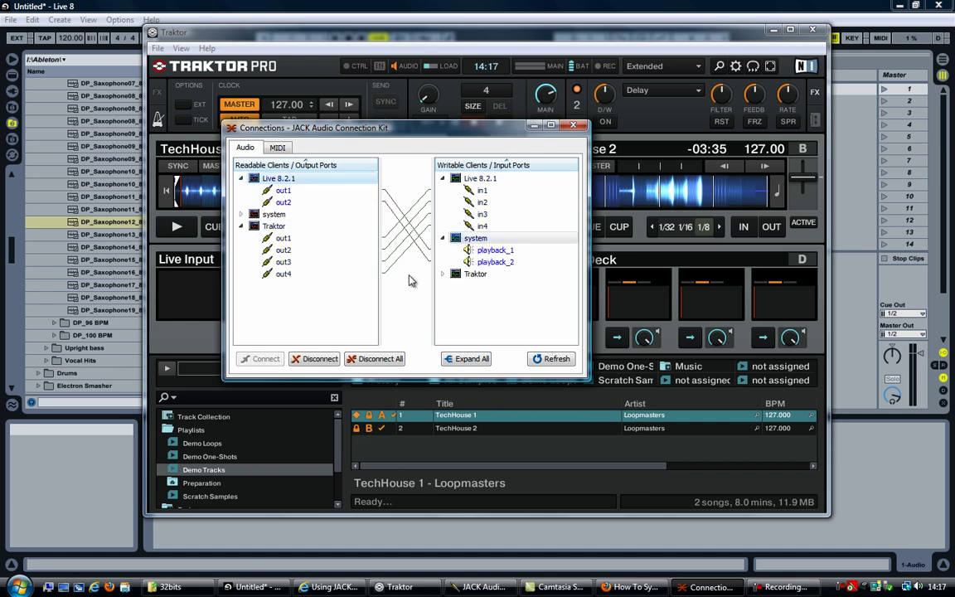
pyautogui.press('F9')
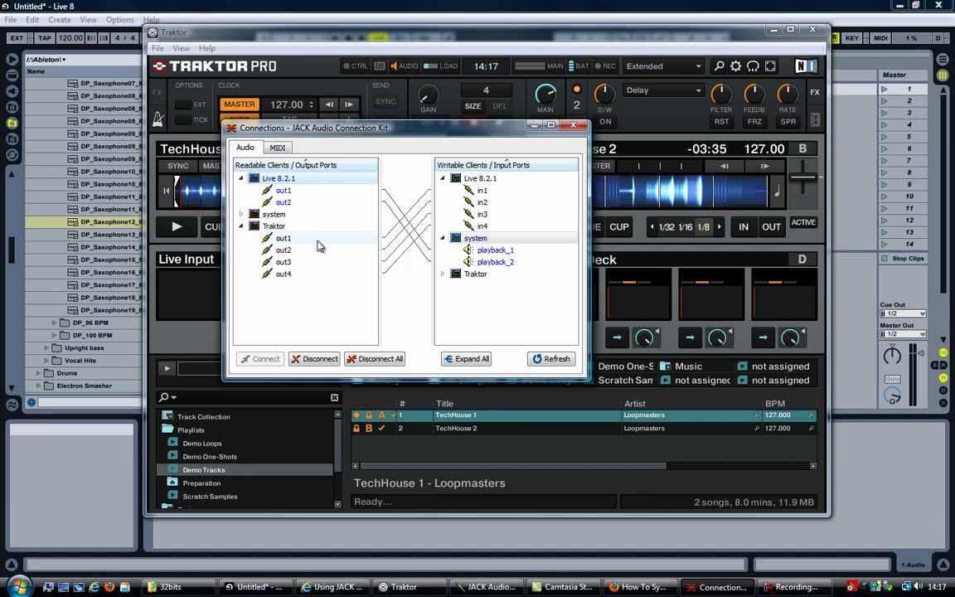
# Verify which Live inputs Traktor's out1, out2 and out4 feed
pyautogui.click(284, 238)
pyautogui.click(284, 250)
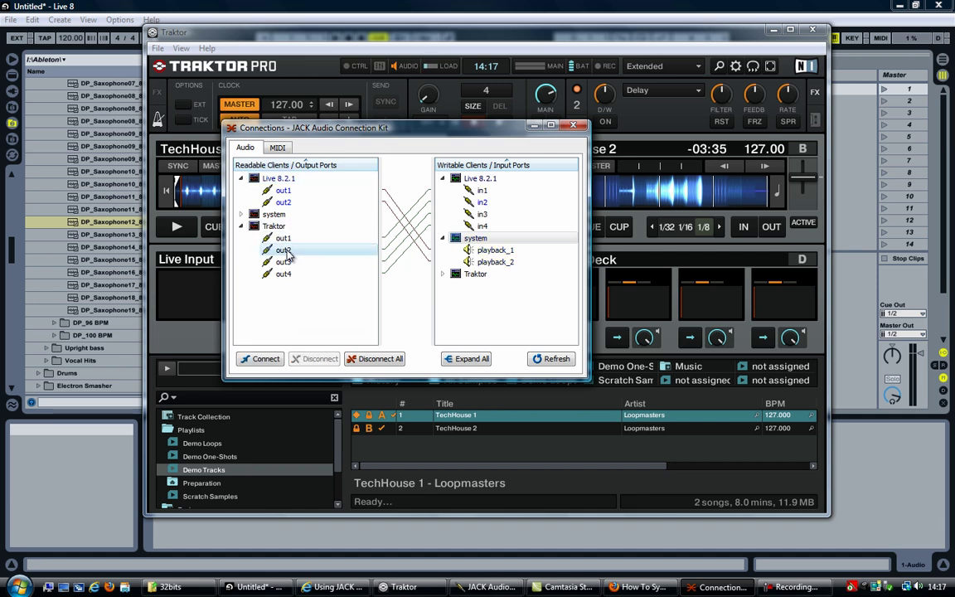
pyautogui.click(289, 241)
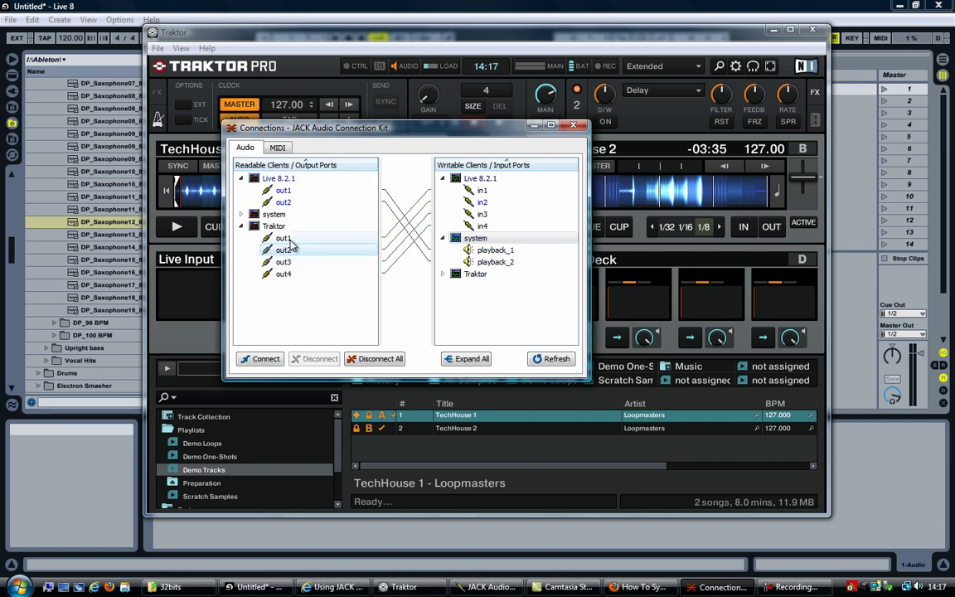
pyautogui.click(285, 275)
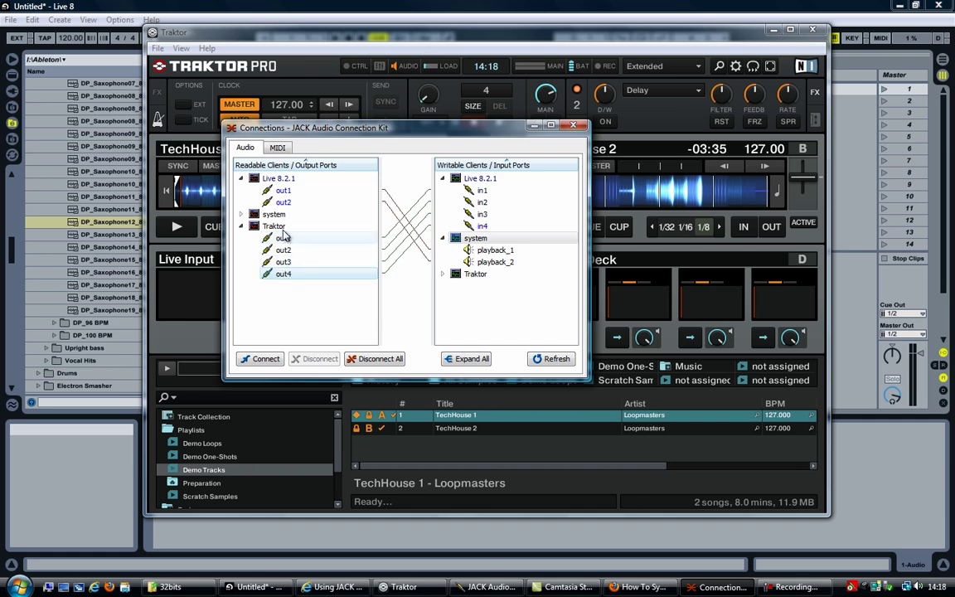
pyautogui.click(283, 237)
pyautogui.click(282, 250)
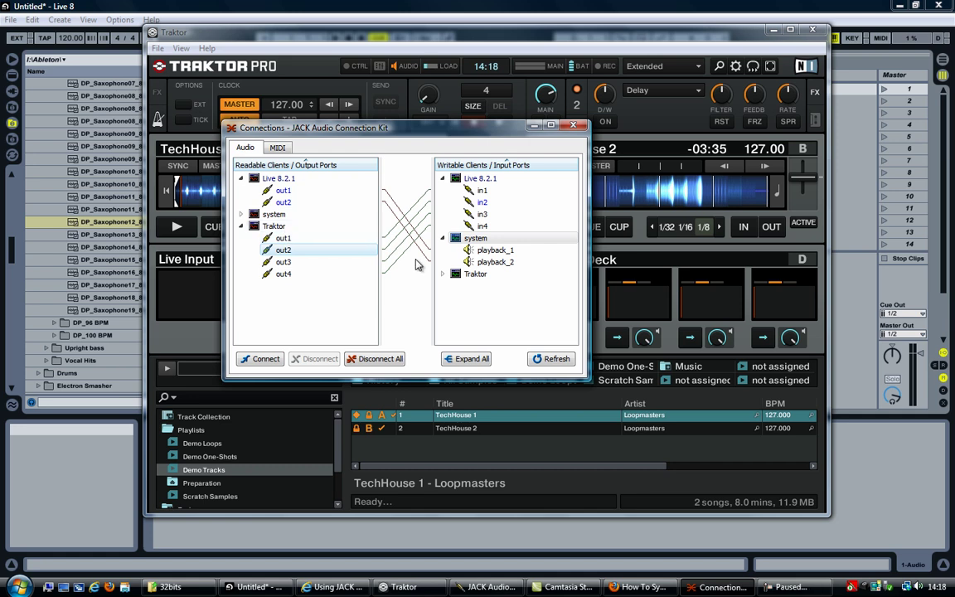
# Replace Live's MIDI track with a new audio track taking input 3/4
pyautogui.click(572, 124)
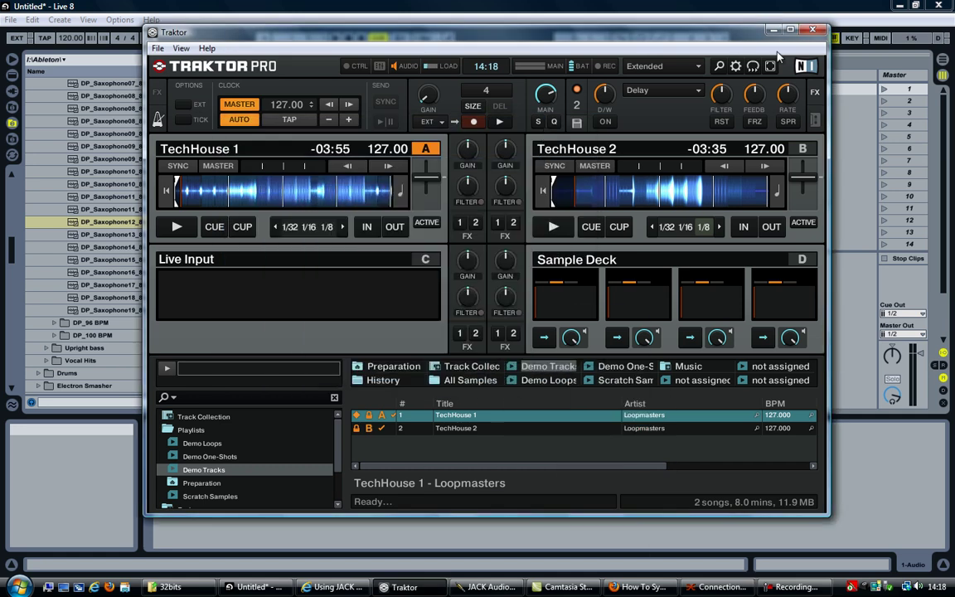
pyautogui.click(772, 30)
pyautogui.click(286, 74)
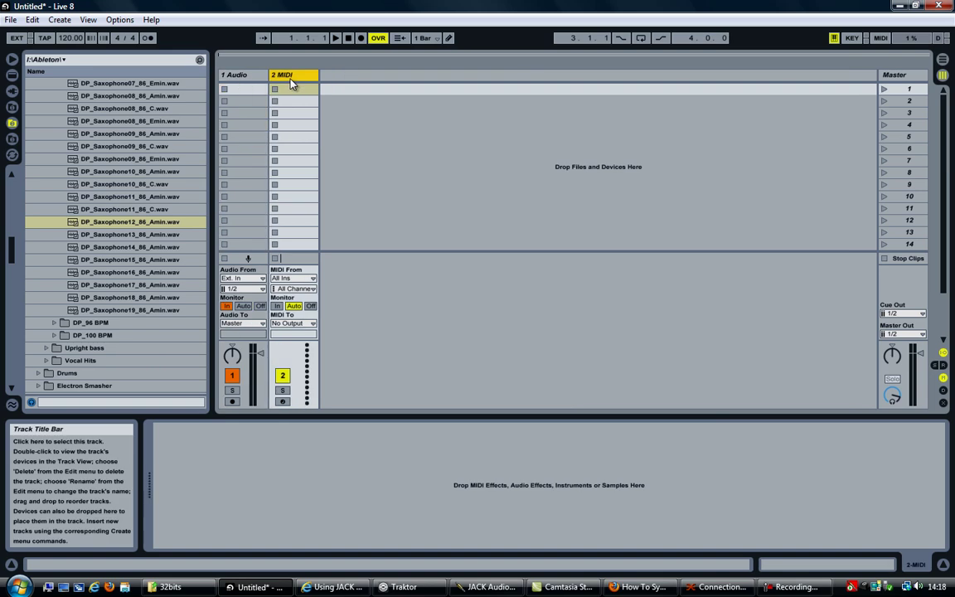
pyautogui.press('Delete')
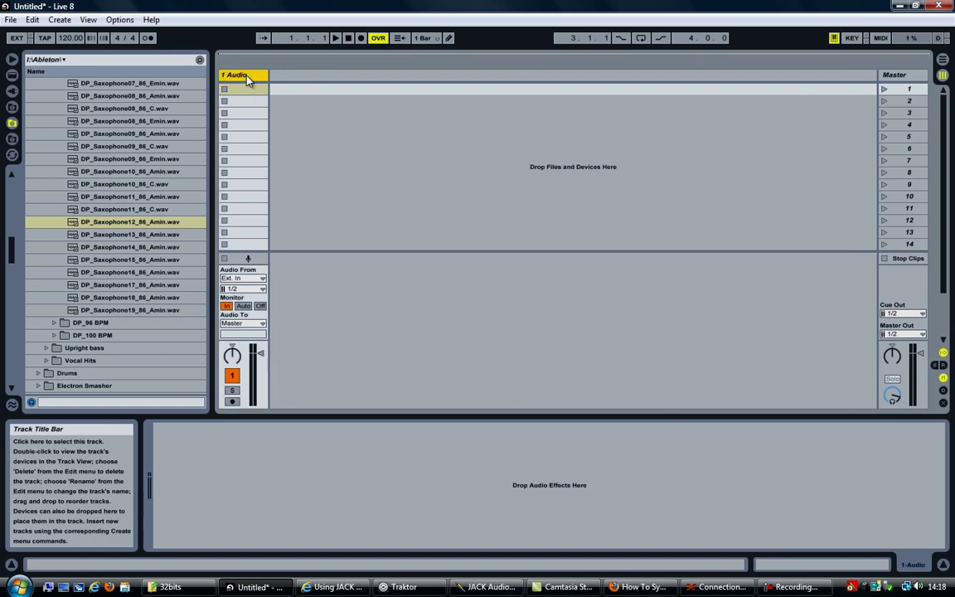
pyautogui.hotkey('ctrl', 't')
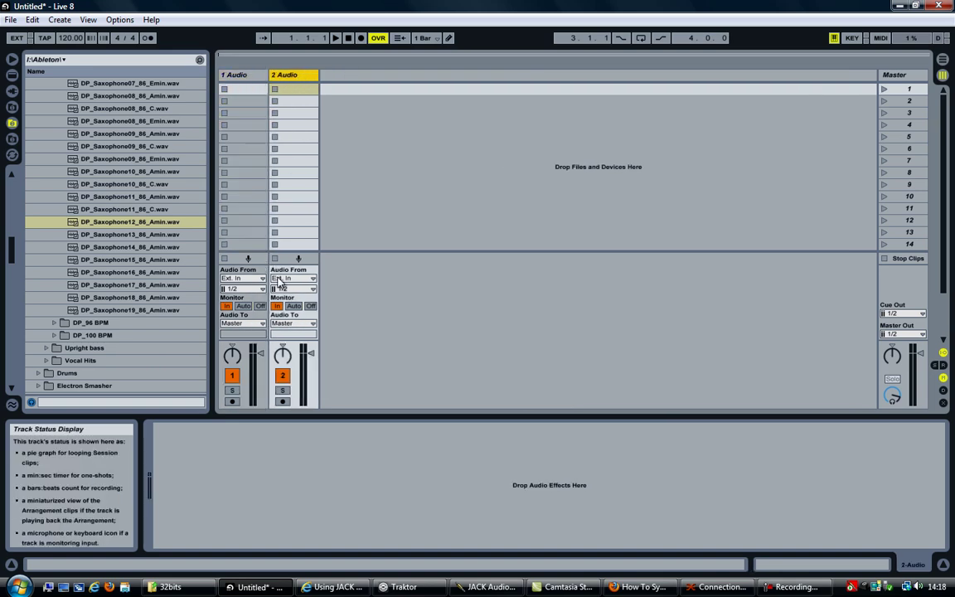
pyautogui.click(287, 290)
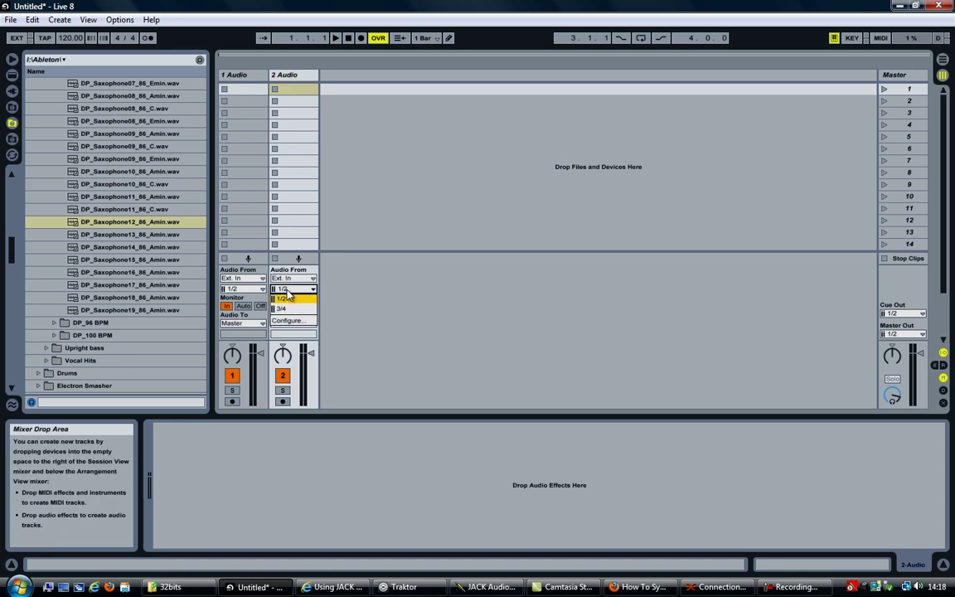
pyautogui.click(283, 309)
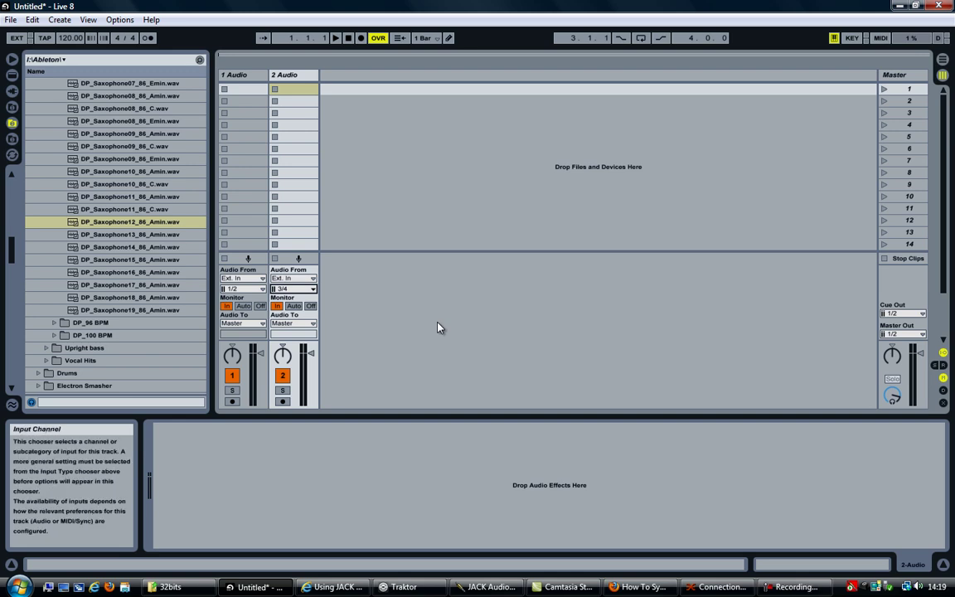
# Rename the two audio tracks DECK A and DECK B
pyautogui.click(239, 76)
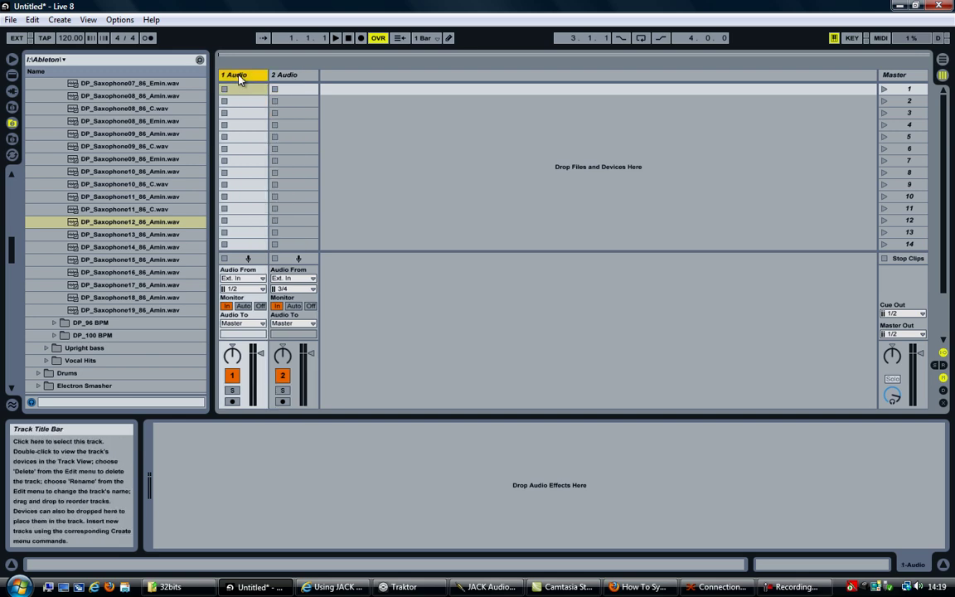
pyautogui.hotkey('ctrl', 'r')
pyautogui.write('DEC')
pyautogui.press('Tab')
pyautogui.write('DE')
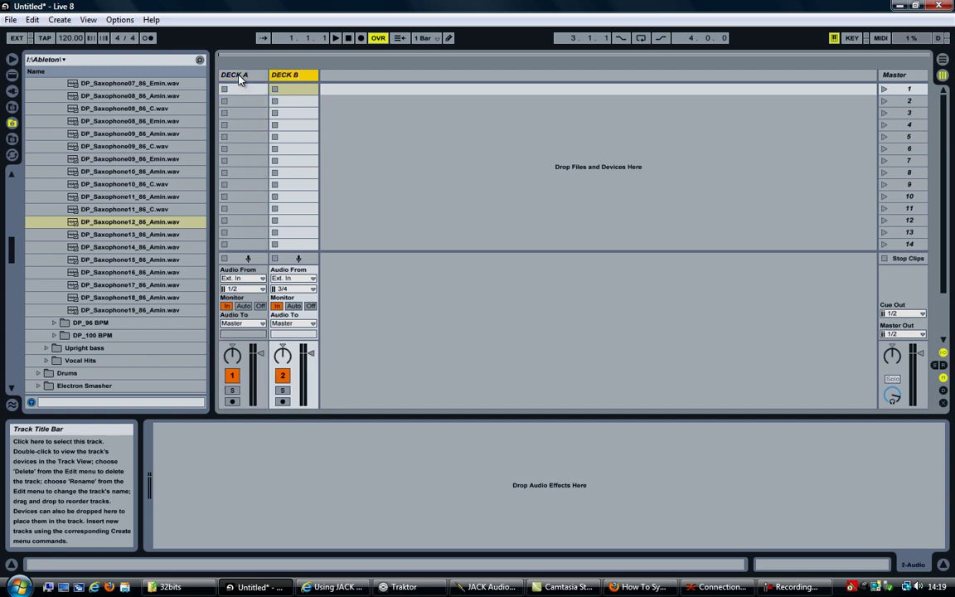
pyautogui.press('Return')
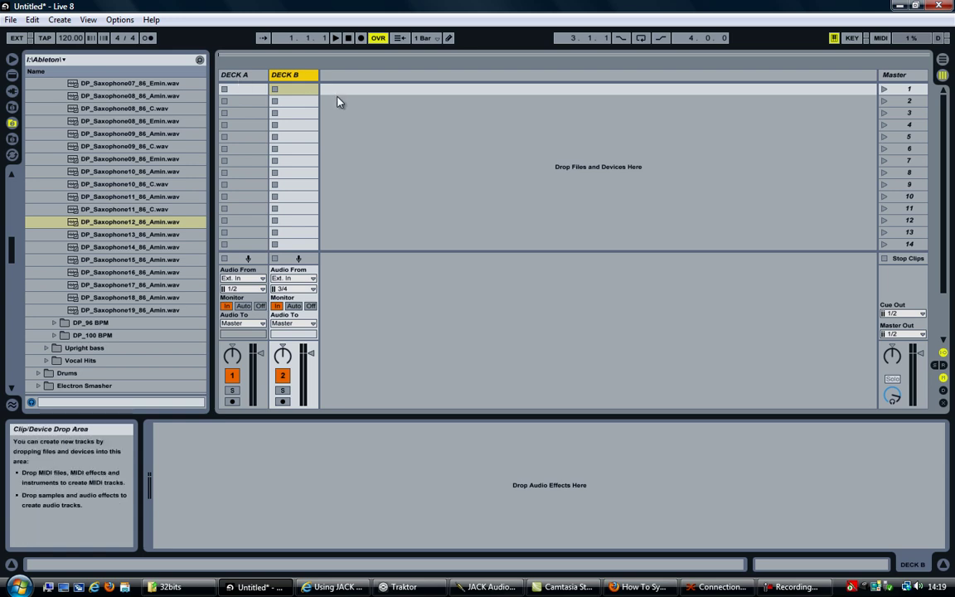
# Play and stop Traktor's deck A, then play deck B while watching Live's mixer meters
pyautogui.click(399, 587)
pyautogui.moveTo(384, 33); pyautogui.dragTo(616, 38)
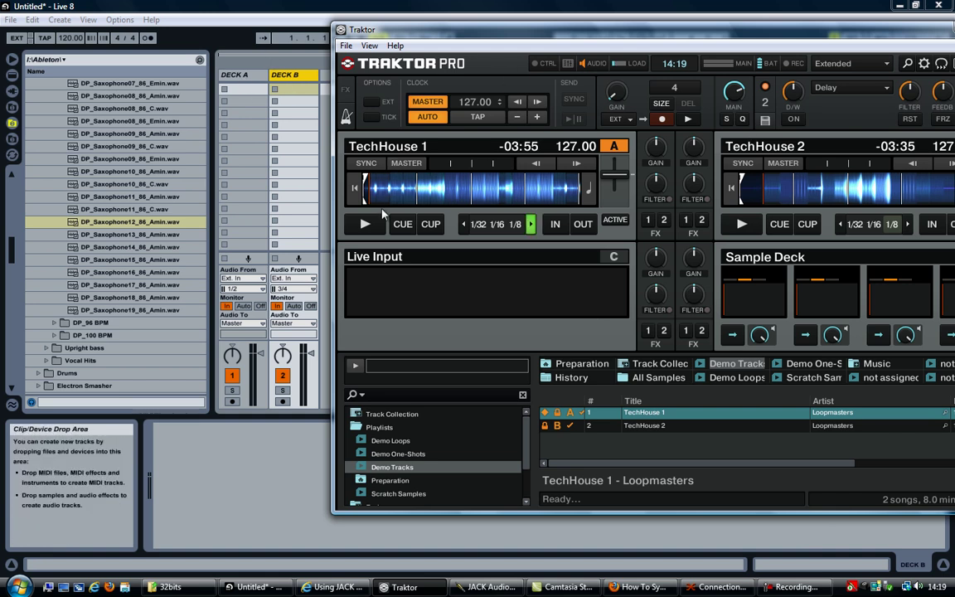
pyautogui.click(369, 230)
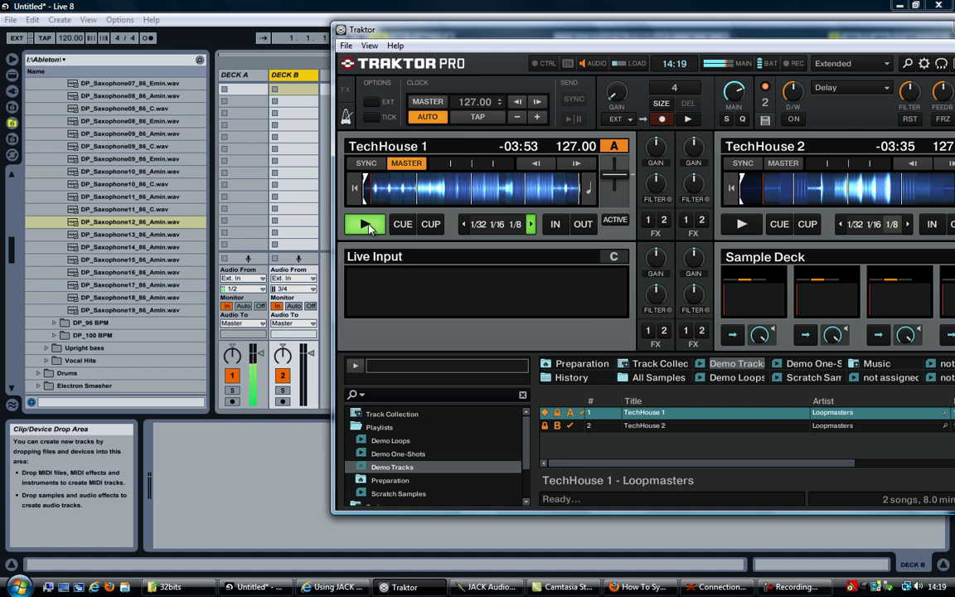
pyautogui.click(367, 225)
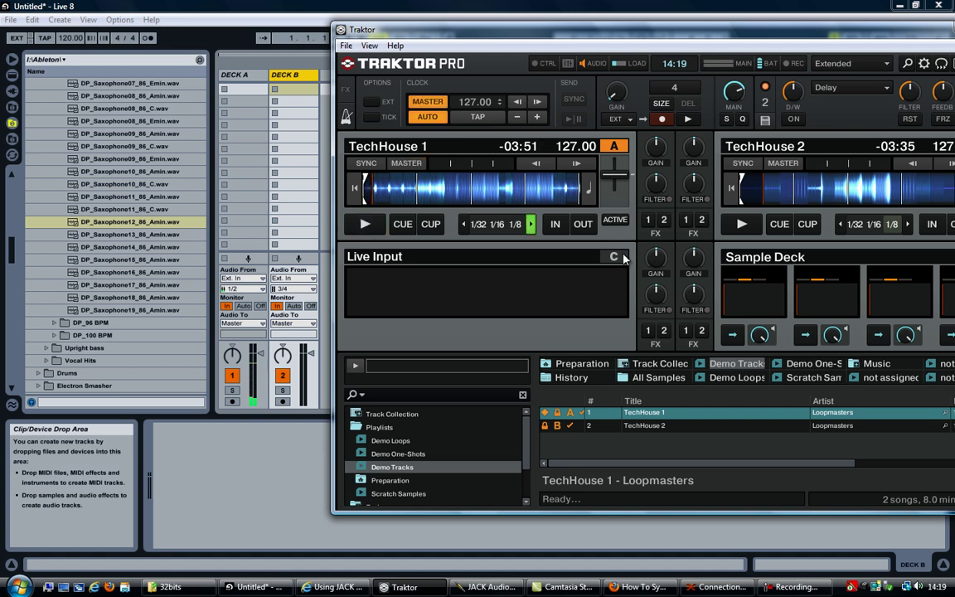
pyautogui.click(740, 223)
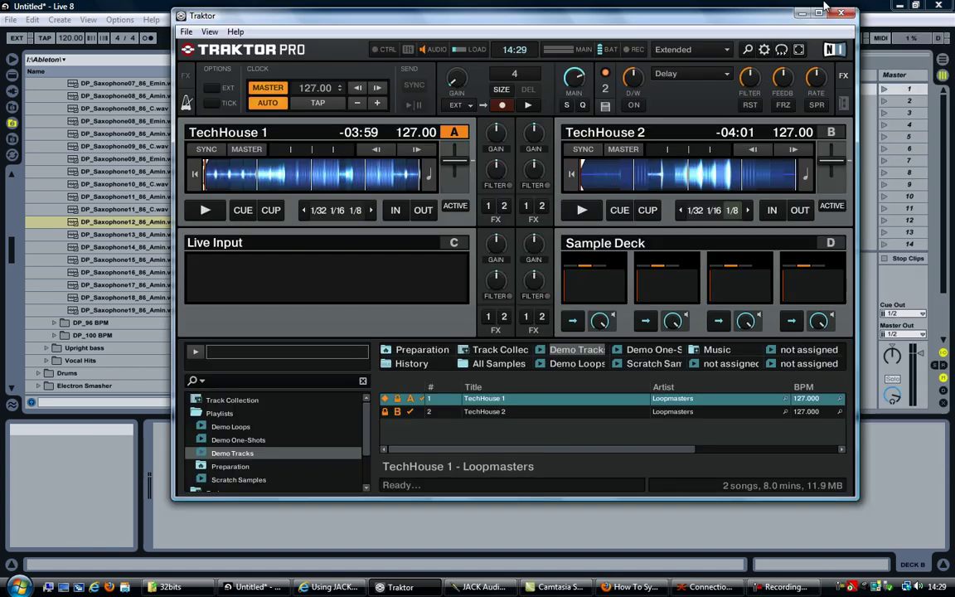
# Show Live's crossfader, assign DECK B to side B, and slide the crossfader toward A
pyautogui.click(802, 13)
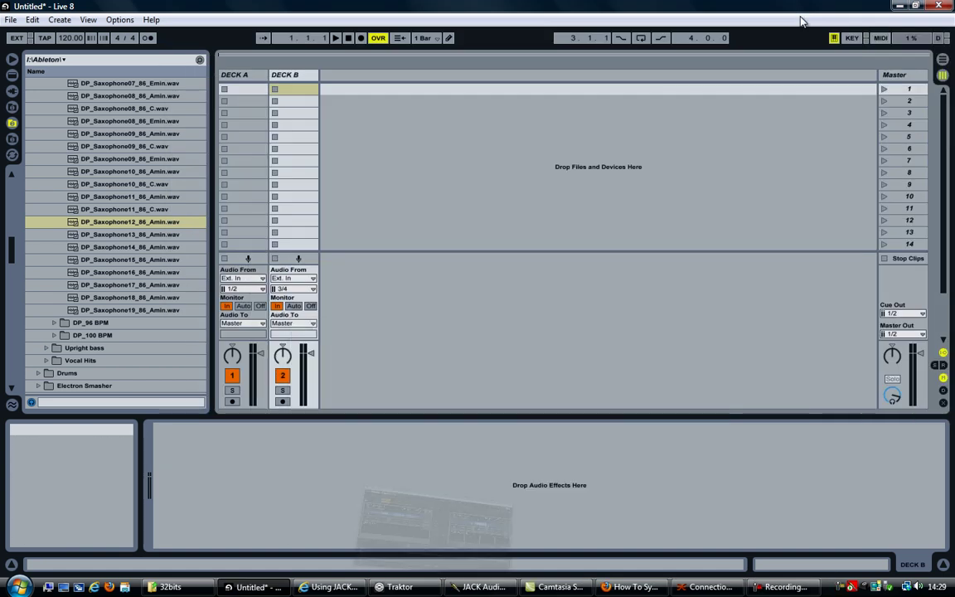
pyautogui.click(943, 402)
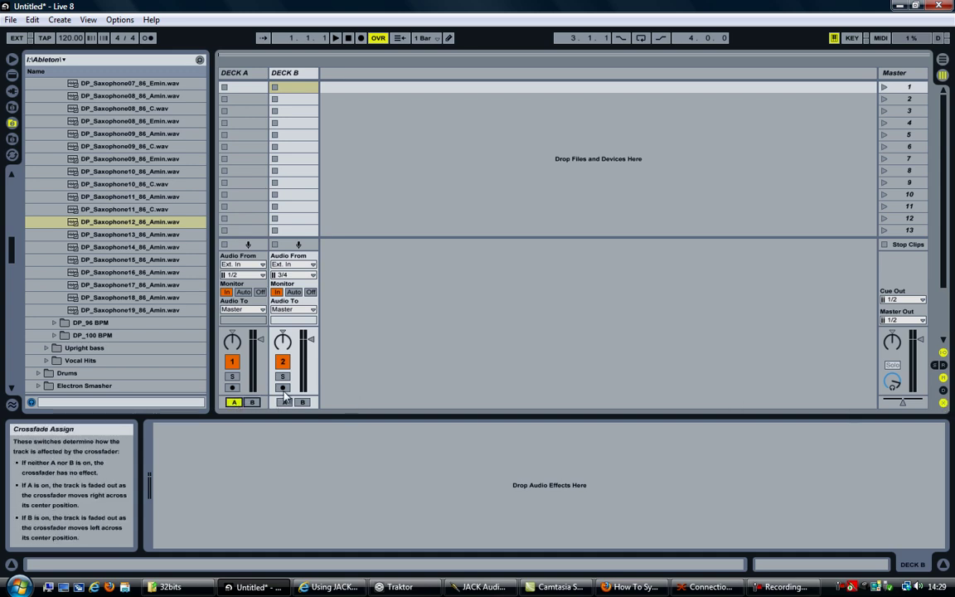
pyautogui.click(302, 402)
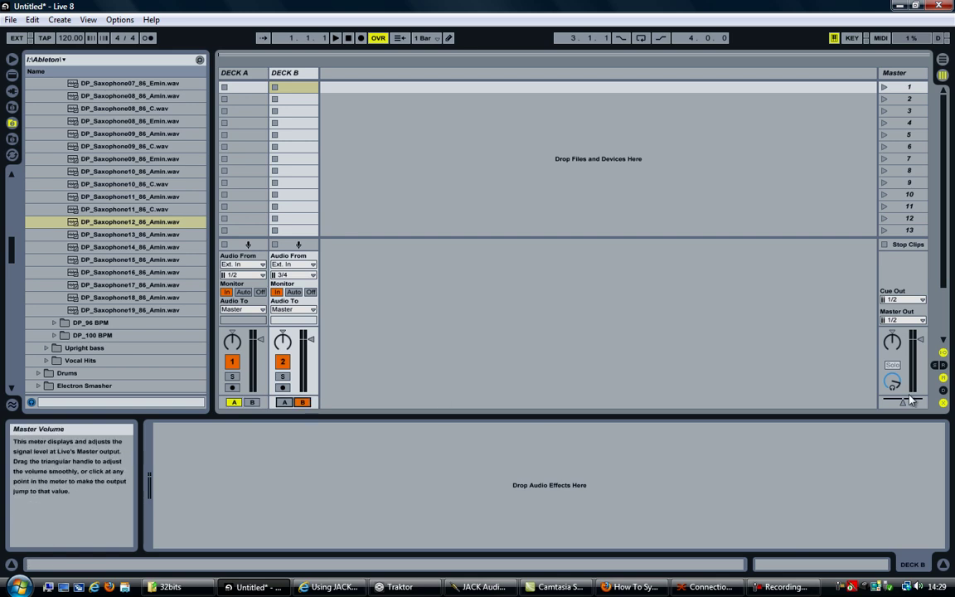
pyautogui.moveTo(901, 396)
pyautogui.mouseDown()
pyautogui.moveTo(913, 401)
pyautogui.moveTo(904, 403)
pyautogui.mouseUp()
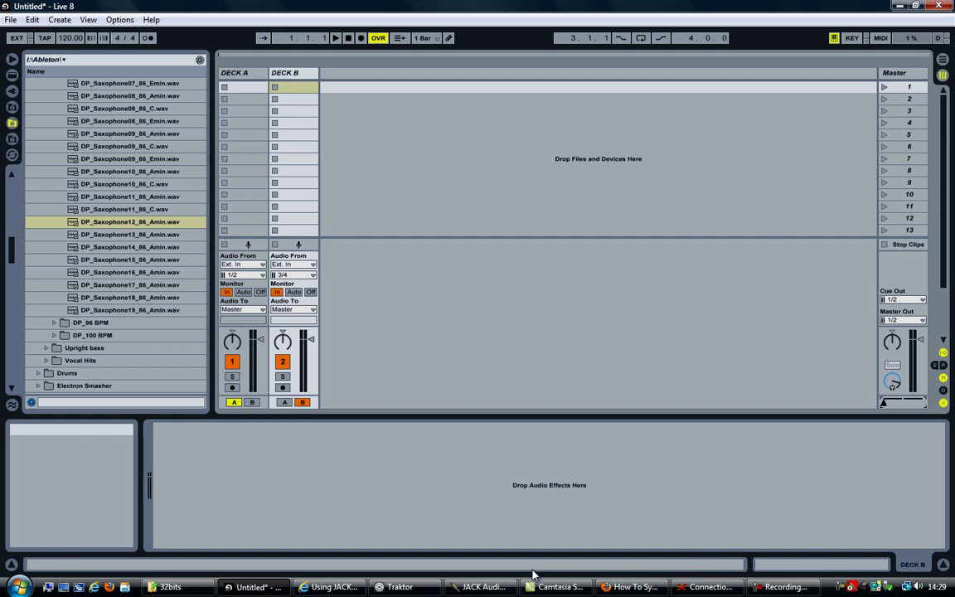
# Start Traktor decks A and B together, then move Live's crossfader toward the centre
pyautogui.click(398, 587)
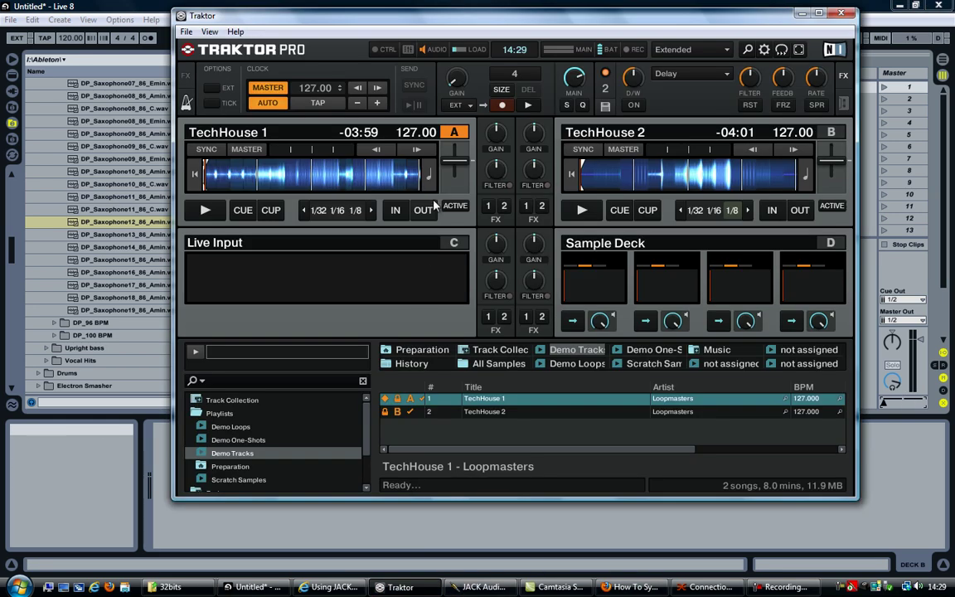
pyautogui.click(213, 213)
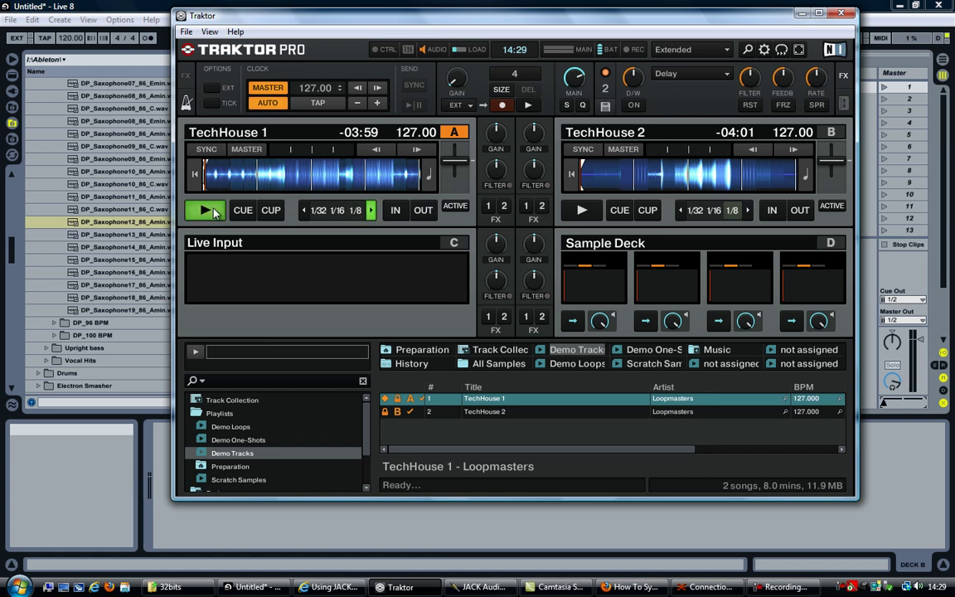
pyautogui.click(583, 211)
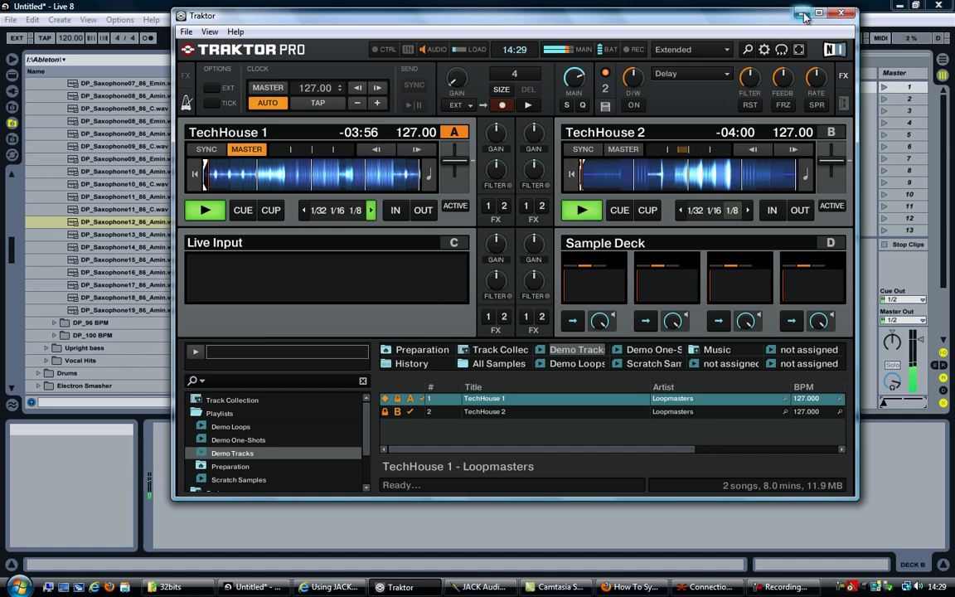
pyautogui.click(803, 13)
pyautogui.moveTo(889, 406)
pyautogui.mouseDown()
pyautogui.moveTo(921, 400)
pyautogui.moveTo(900, 400)
pyautogui.mouseUp()
# Jump Live's crossfader between its B and A sides, then stop Traktor's deck B
pyautogui.click(920, 402)
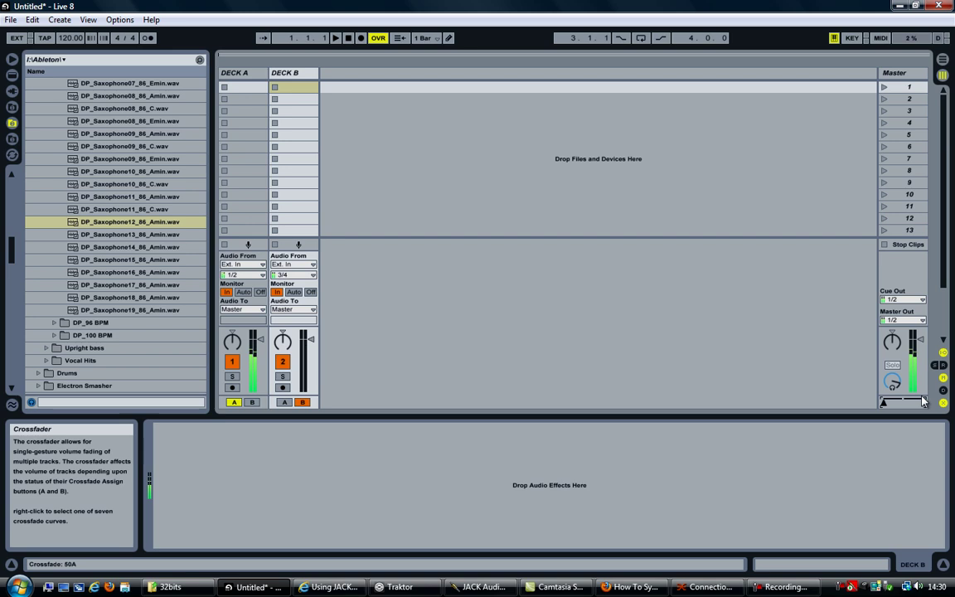
pyautogui.click(925, 401)
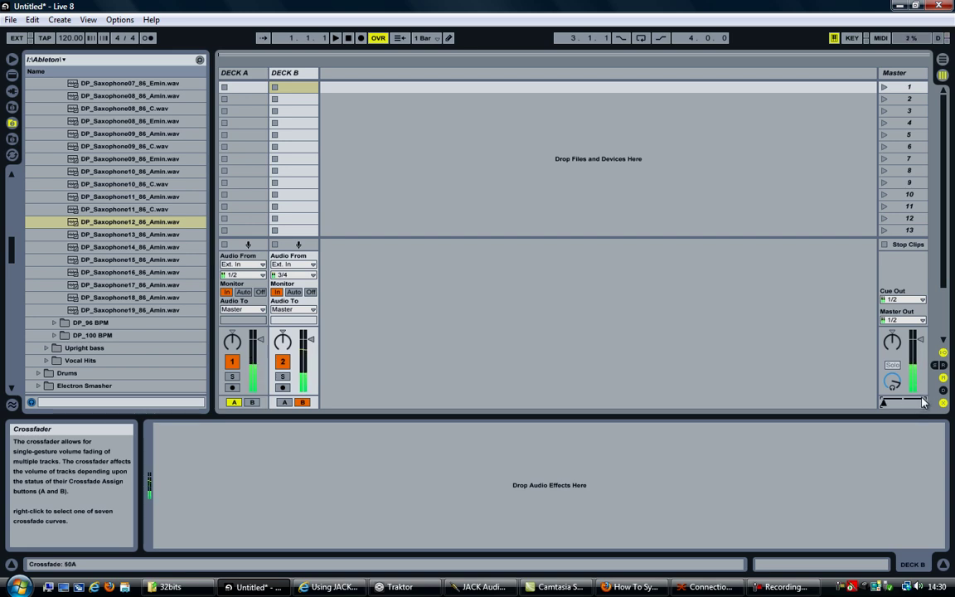
pyautogui.click(400, 586)
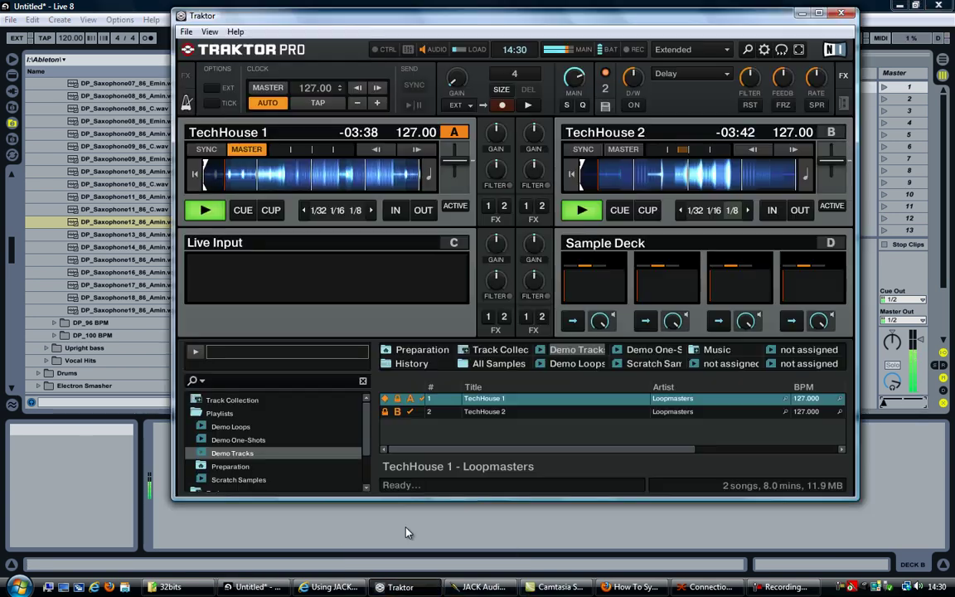
pyautogui.click(581, 210)
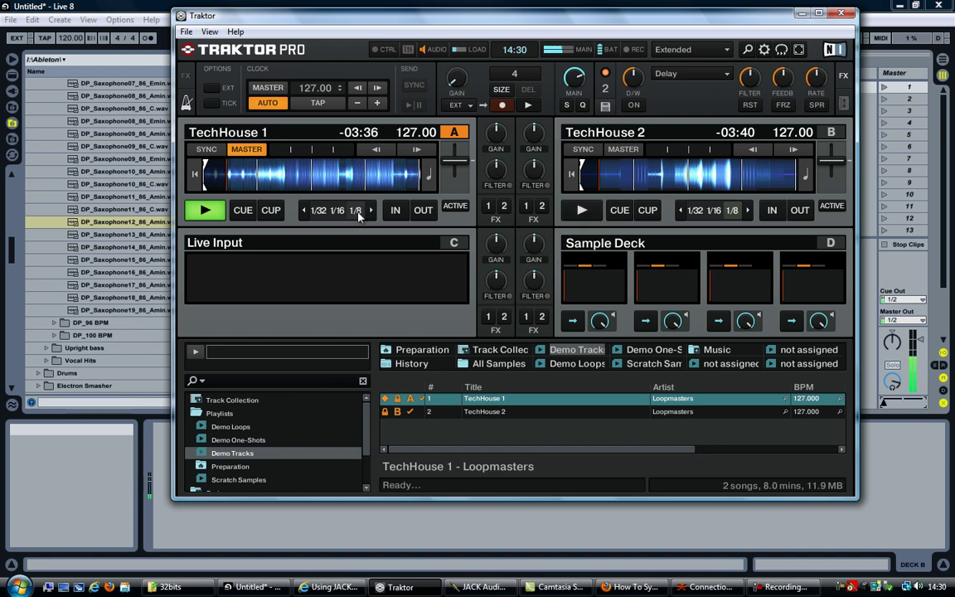